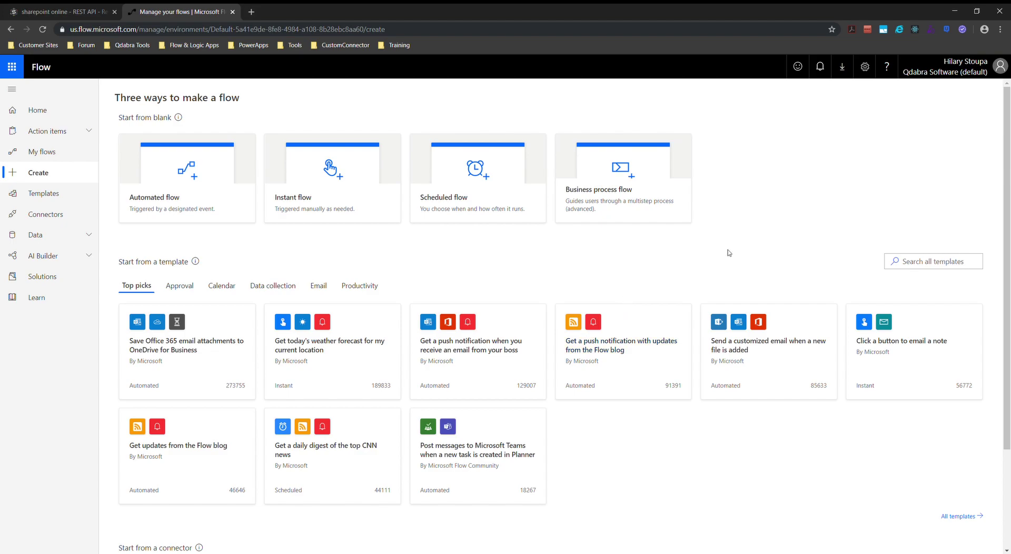
- Create an instant flow named 'Get Group Emails' with the 'Manually trigger a flow' trigger
click(332, 183)
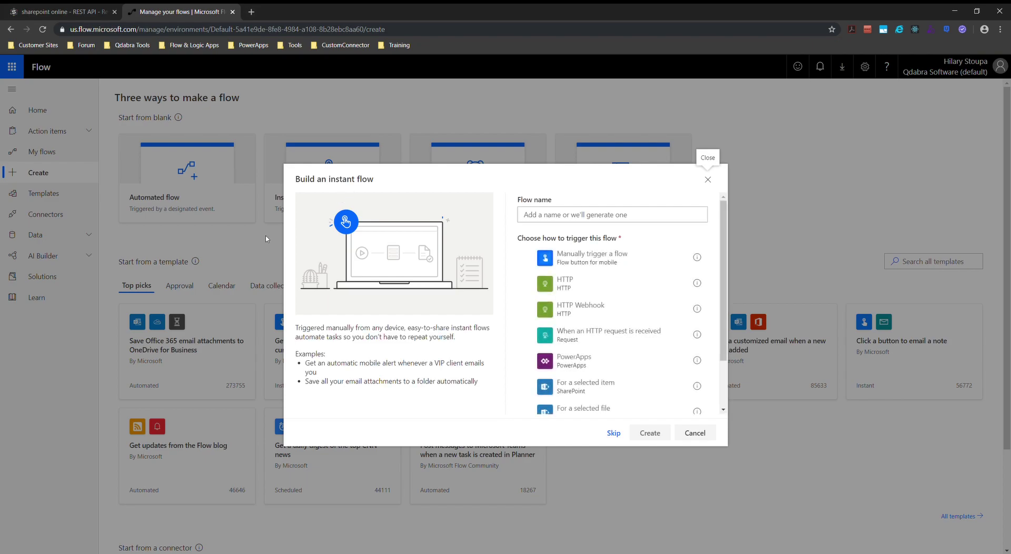
click(621, 216)
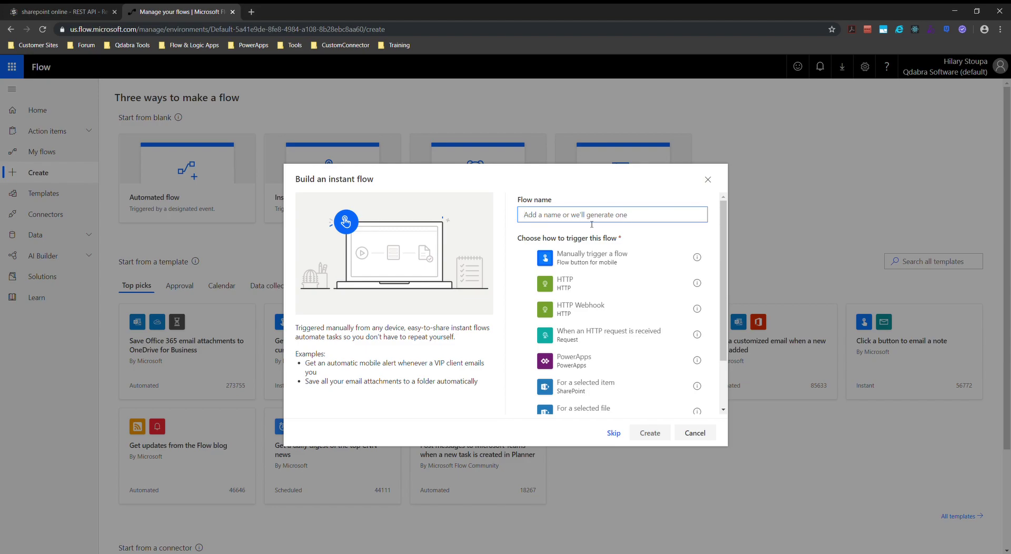
text(Get Group Emails)
click(597, 258)
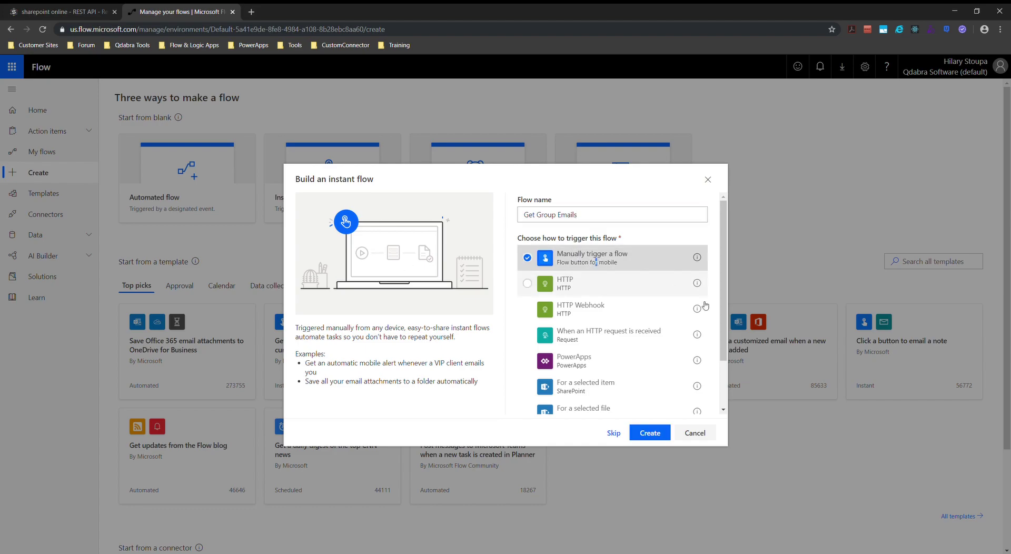
click(657, 437)
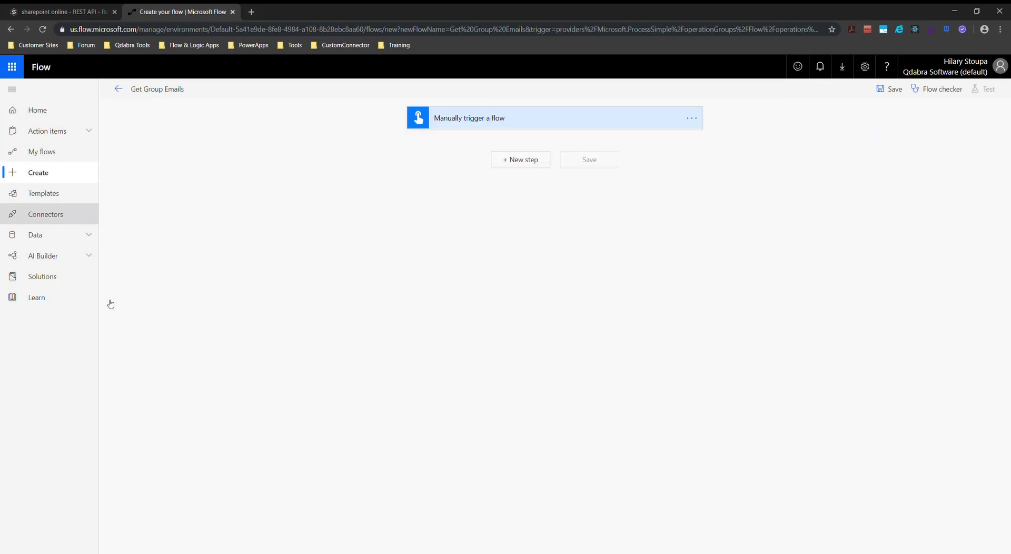
- Add a 'Send an HTTP request to SharePoint' action after the trigger
click(530, 160)
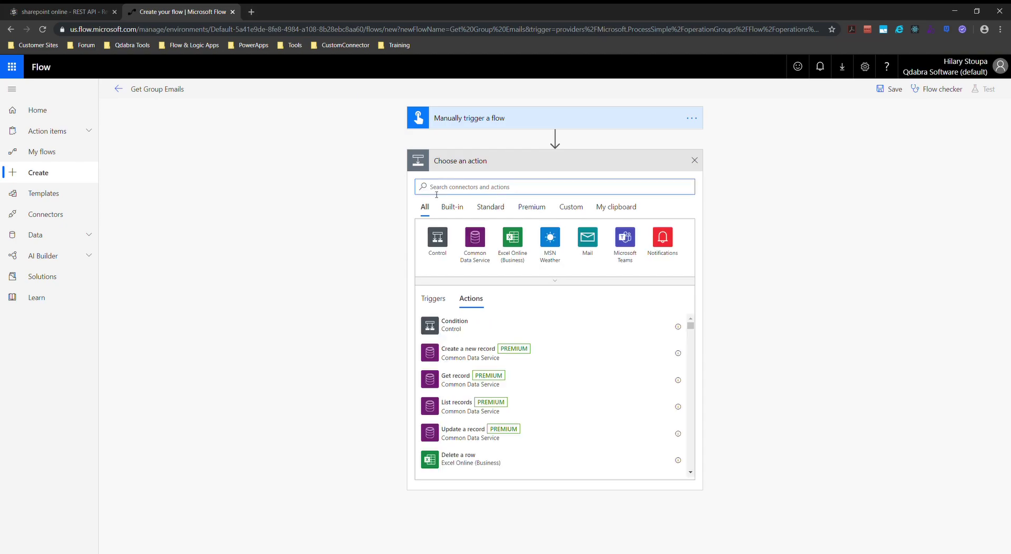
text(share)
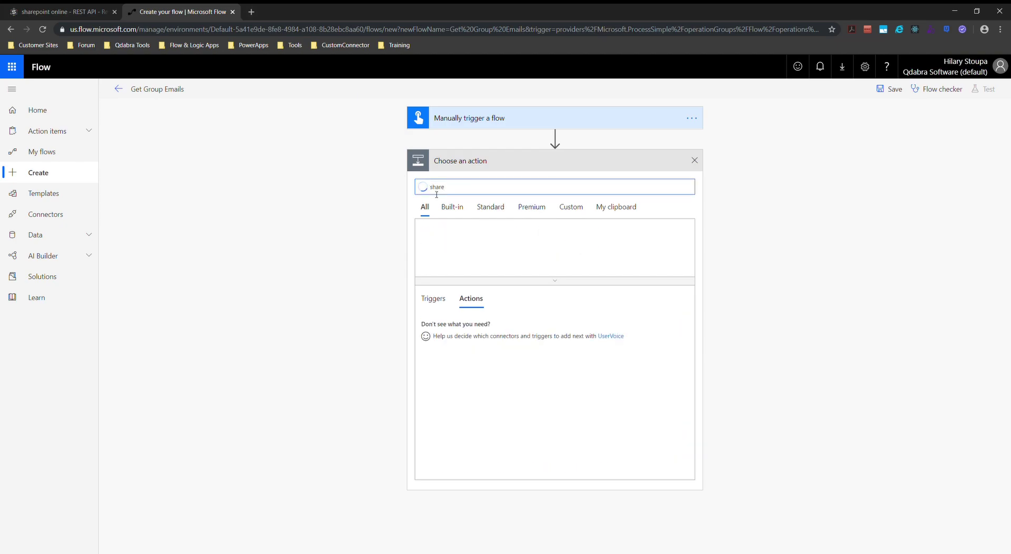
key(BackSpace)
key(BackSpace)
key(BackSpace)
key(BackSpace)
key(BackSpace)
text(htt)
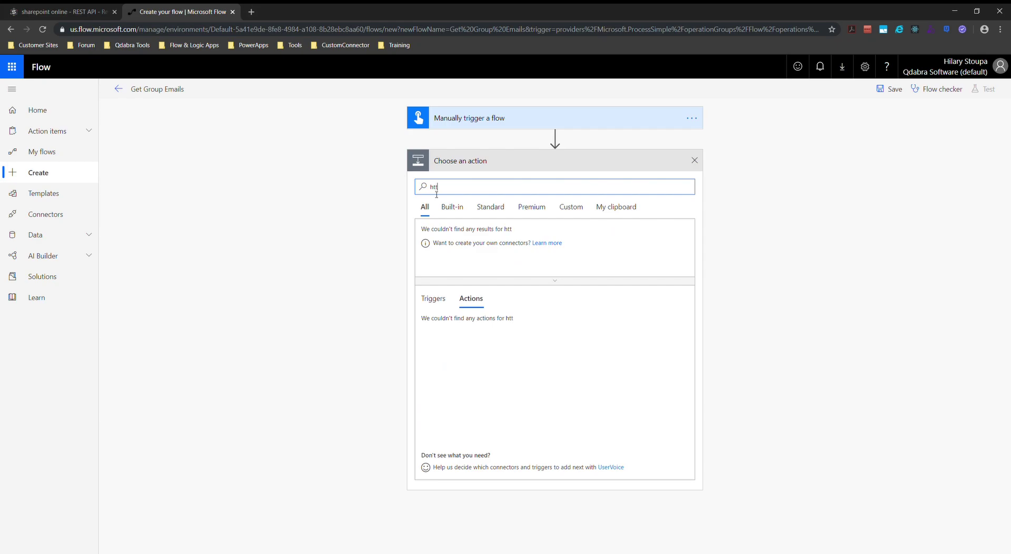
text(p request)
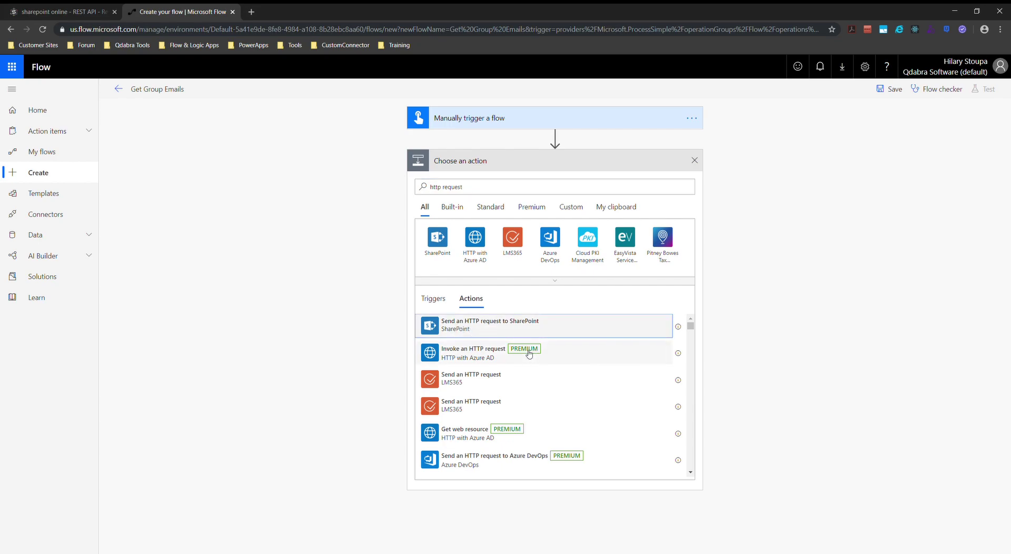
click(460, 326)
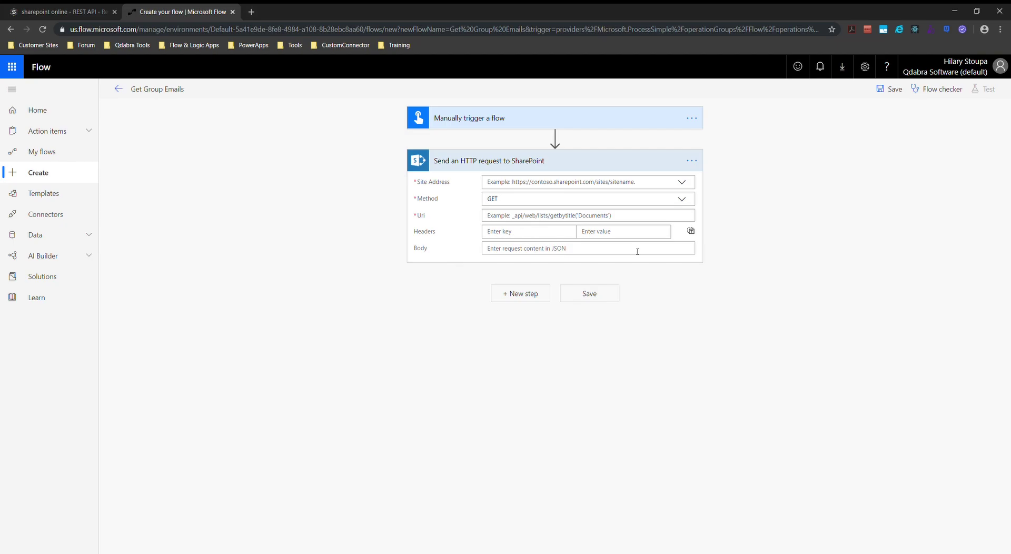
- Set the action's Site Address to the Webinar Demos site
click(686, 184)
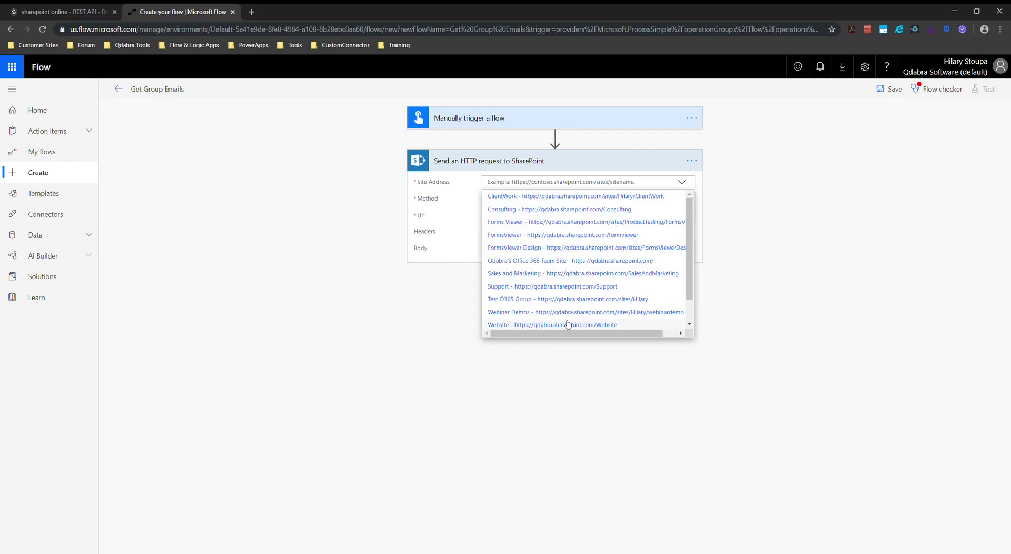
click(568, 313)
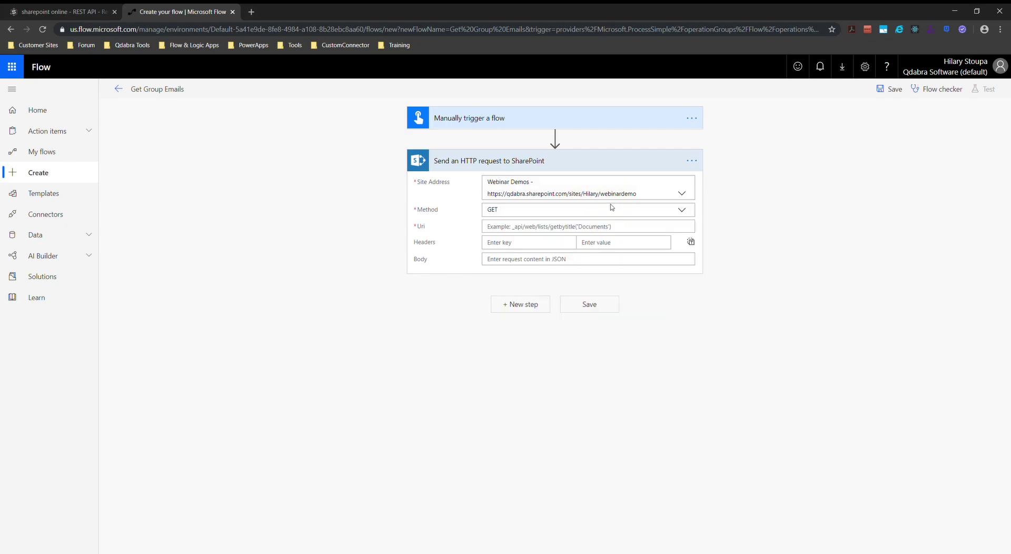
click(648, 197)
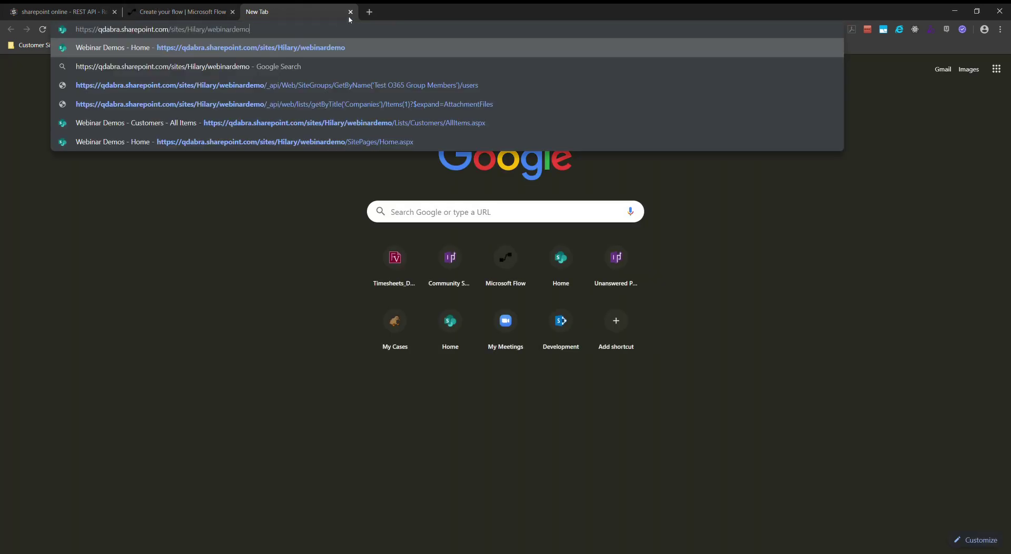
- Load the Webinar Demos site in a new tab and keep the request Method as GET
key(Return)
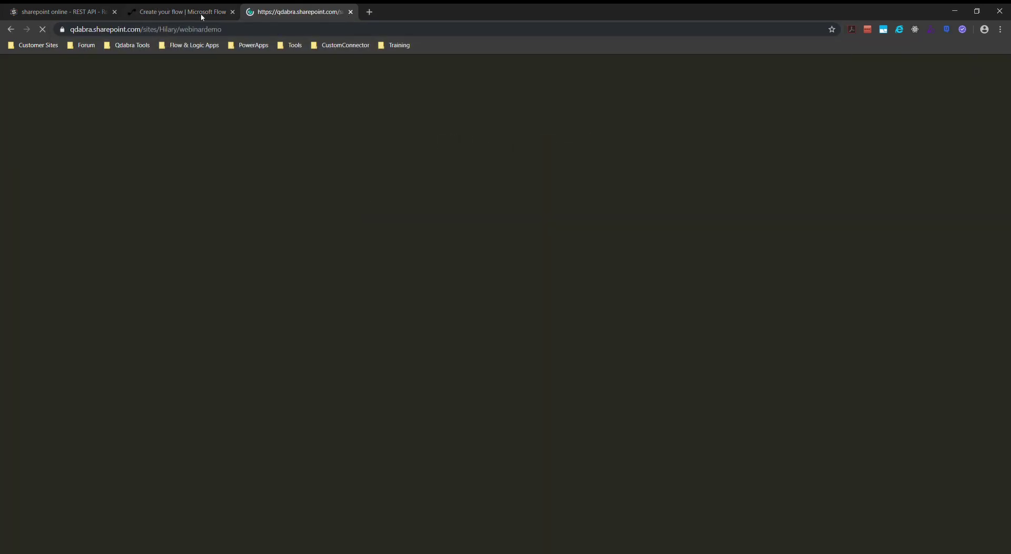
click(202, 12)
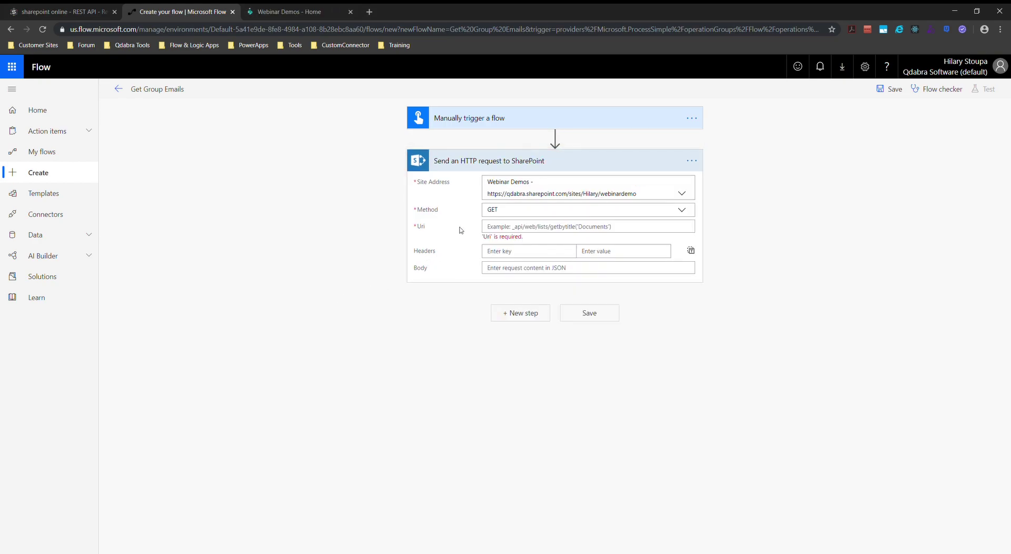
key(Tab)
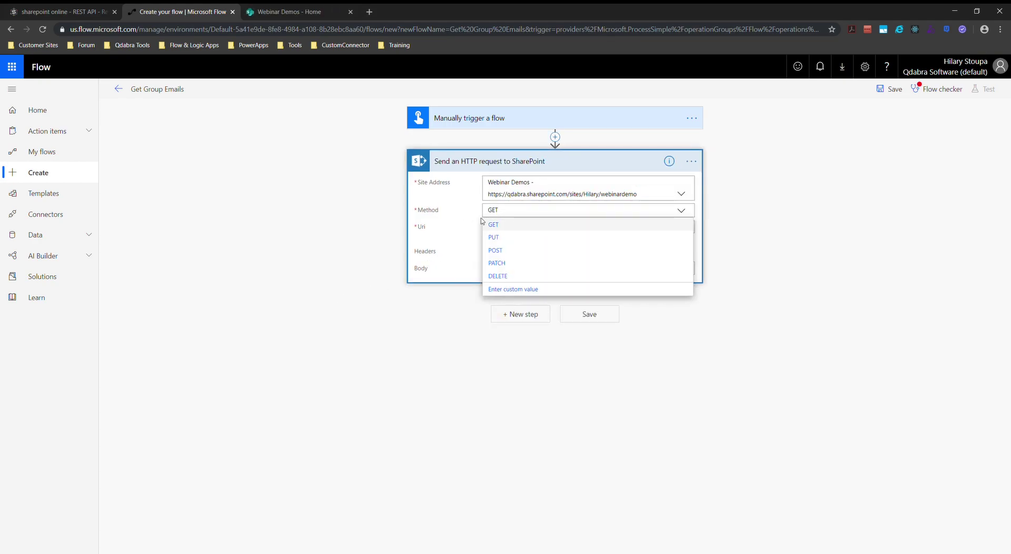
click(485, 225)
click(488, 227)
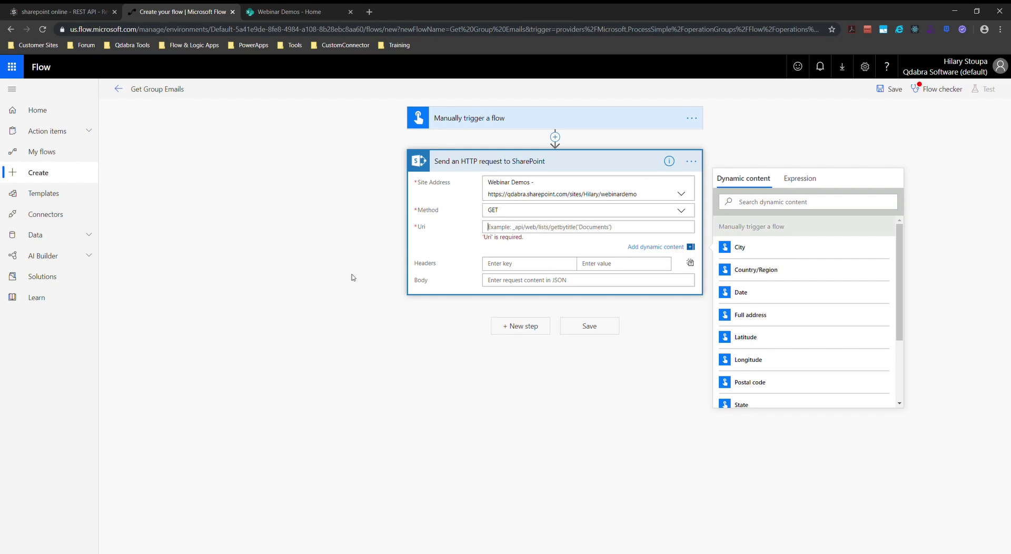
- Go to the Stack Exchange answer giving the _api/Web/SiteGroups/GetByName(...)/users?$select=Email endpoint
click(45, 12)
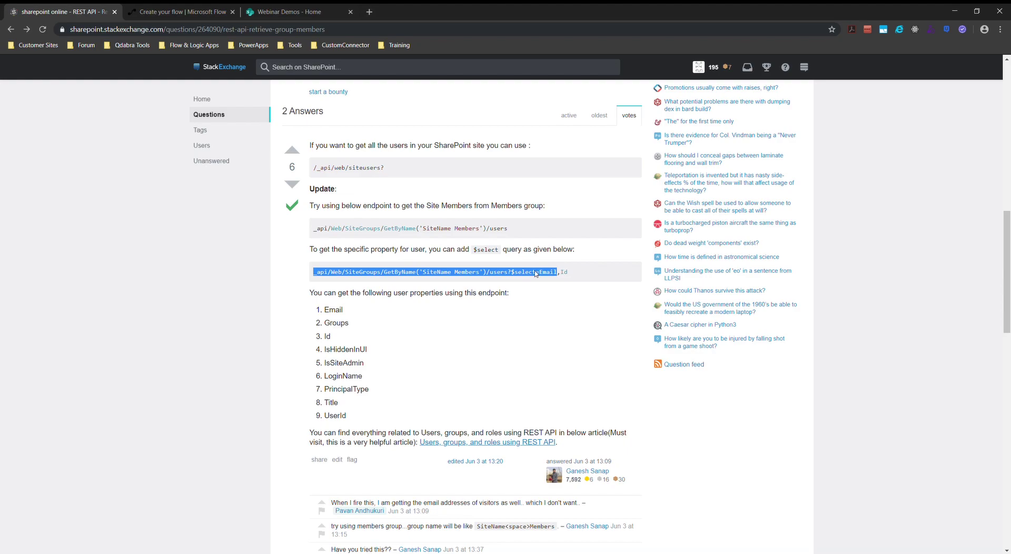
- Paste the group-users endpoint into the Uri and select the 'SiteName Members' placeholder
click(189, 11)
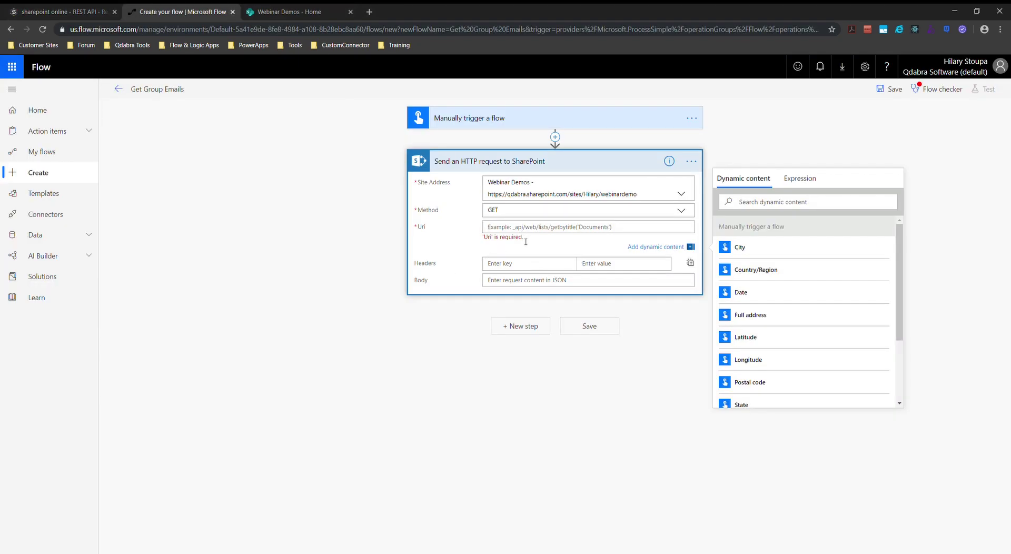
text(_api/Web/SiteGroups/GetByName('SiteName Members')/users?$select=Email)
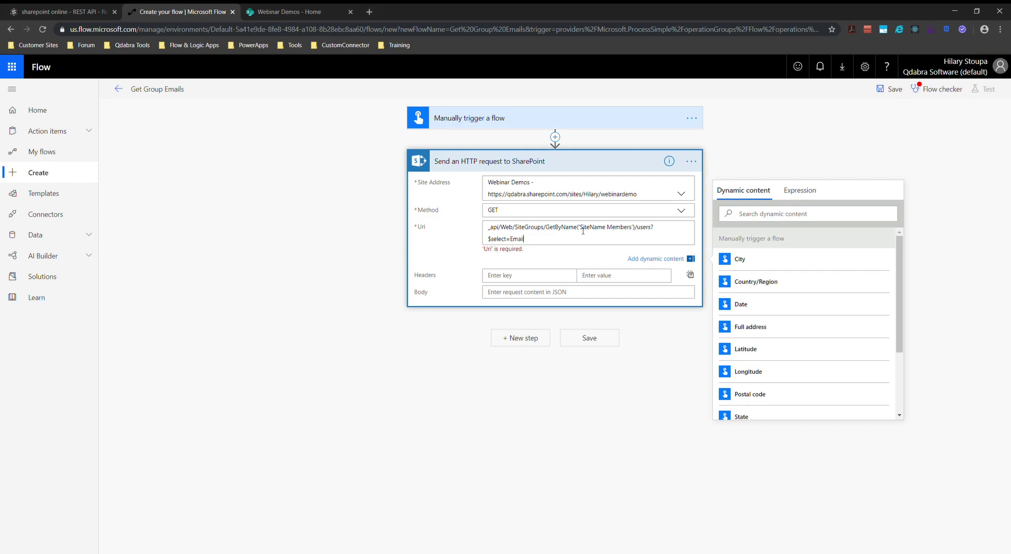
drag(633, 230, 580, 230)
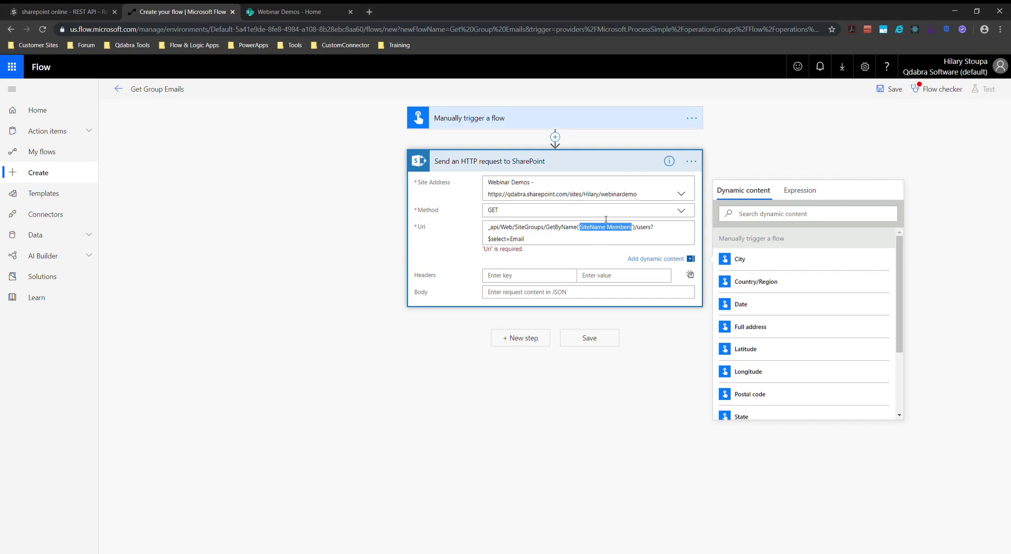
click(287, 11)
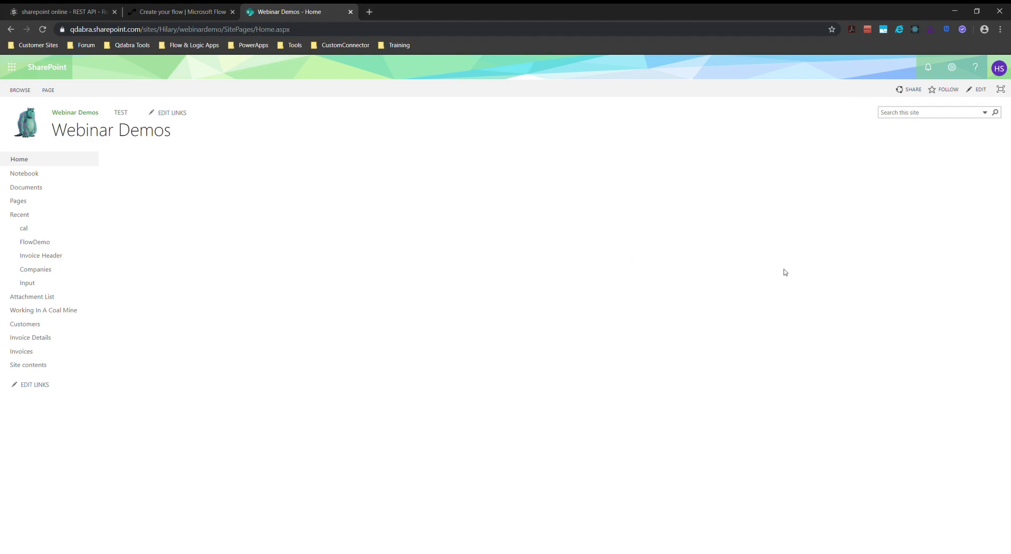
- Open Webinar Demos site settings and select the 'Test O365 Group Members' group name
click(953, 67)
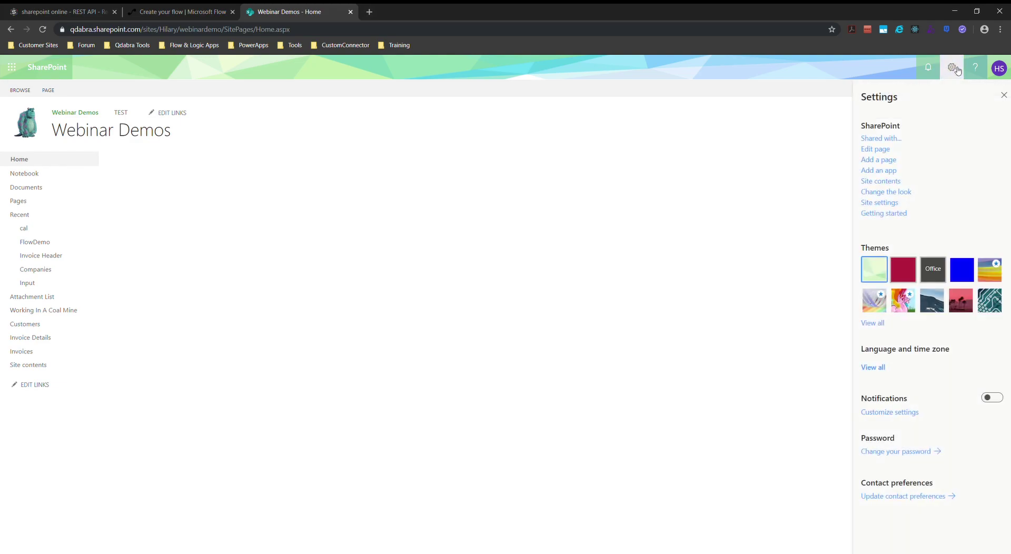
click(879, 204)
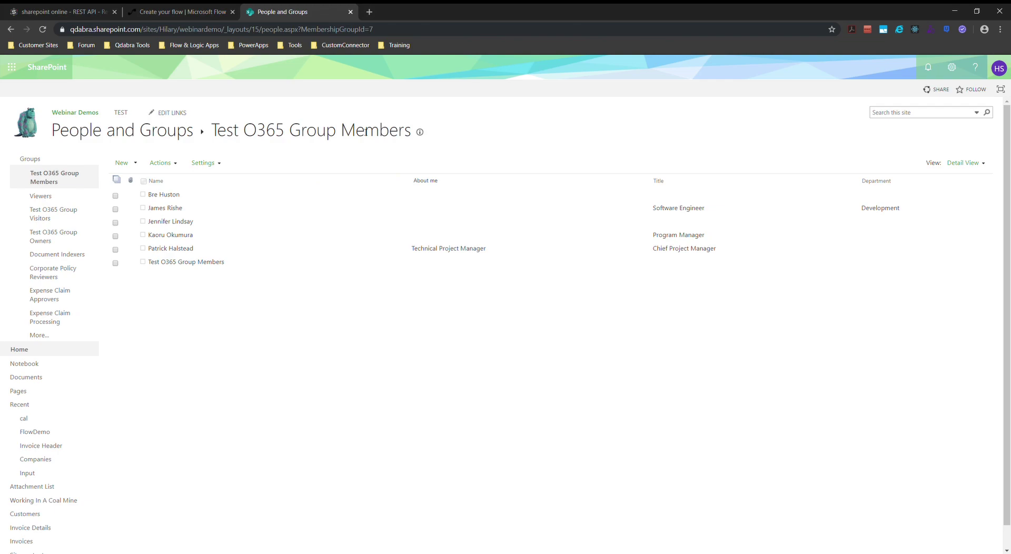
drag(414, 133, 263, 122)
key(ctrl+c)
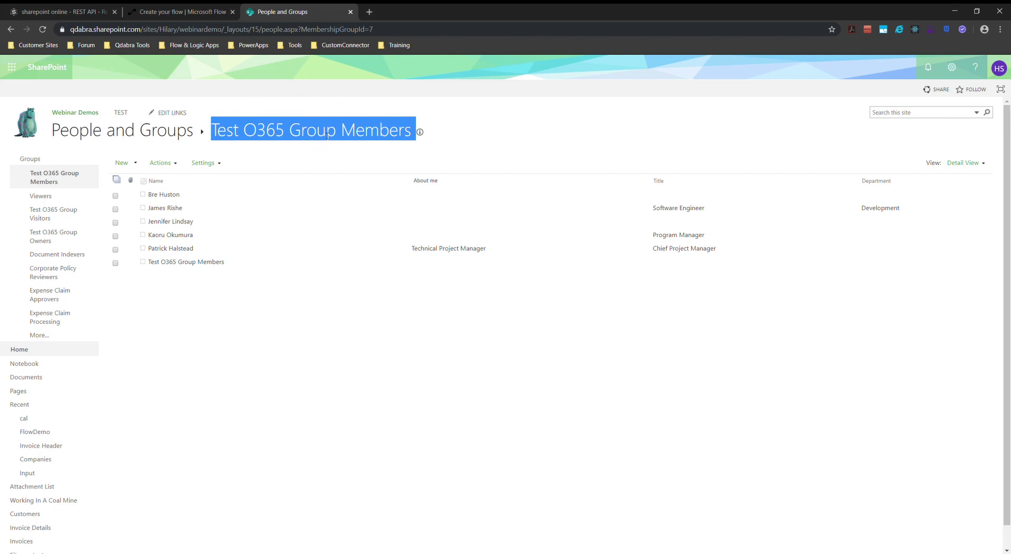
- Replace 'SiteName Members' in the Uri with 'Test O365 Group Members' and select the whole Uri
click(198, 17)
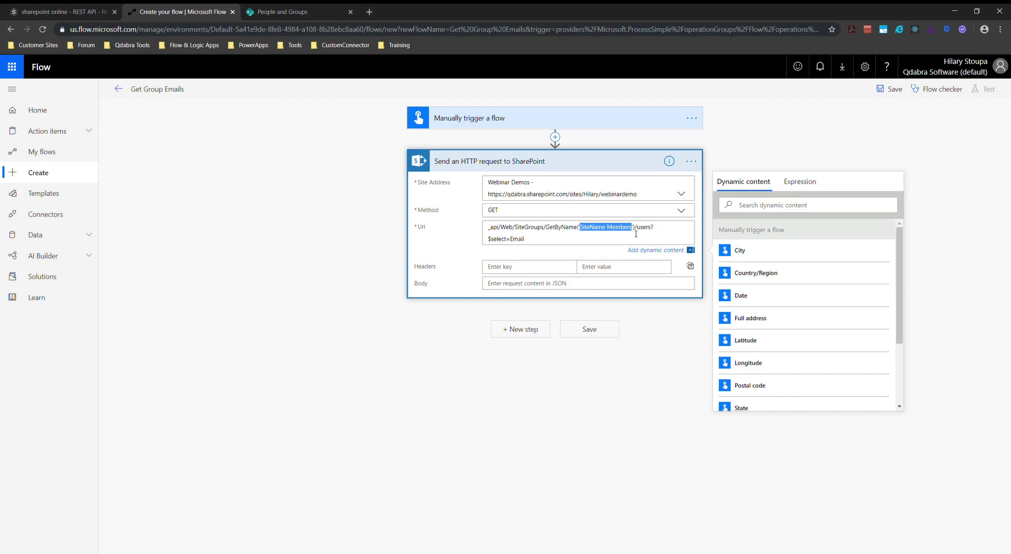
key(ctrl+v)
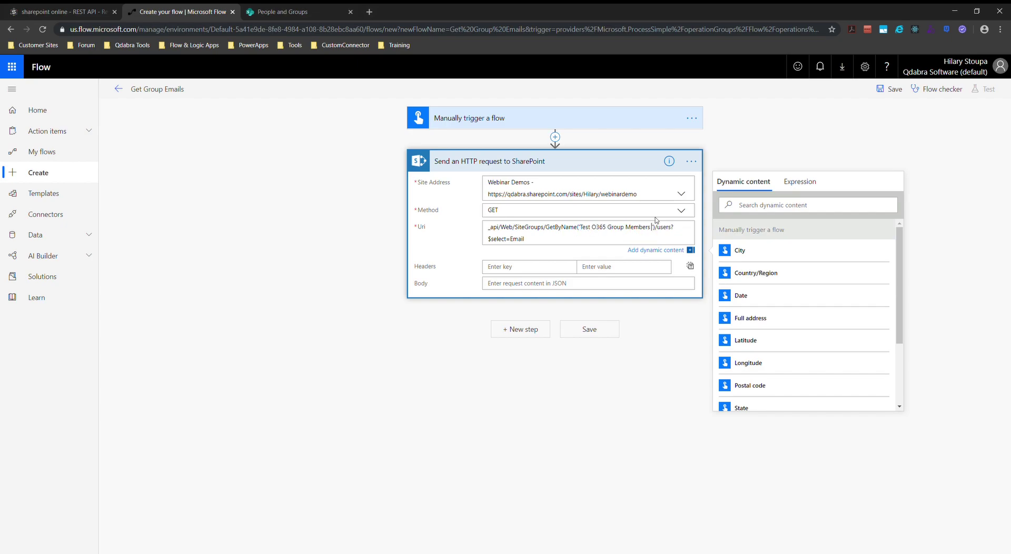
key(BackSpace)
drag(548, 242, 488, 230)
key(ctrl+c)
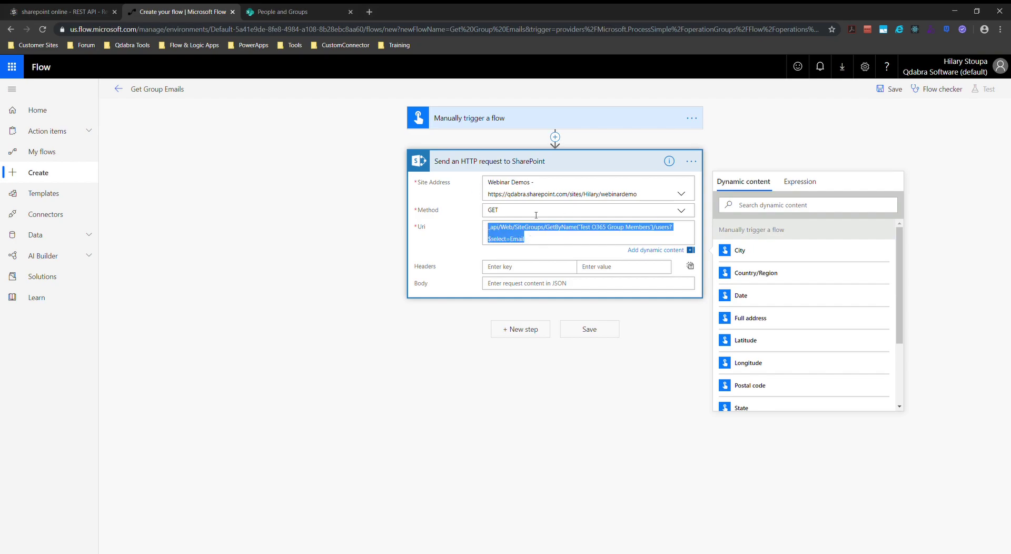
- Load the Test O365 Group Members users?$select=Email query in the browser's address bar
click(298, 13)
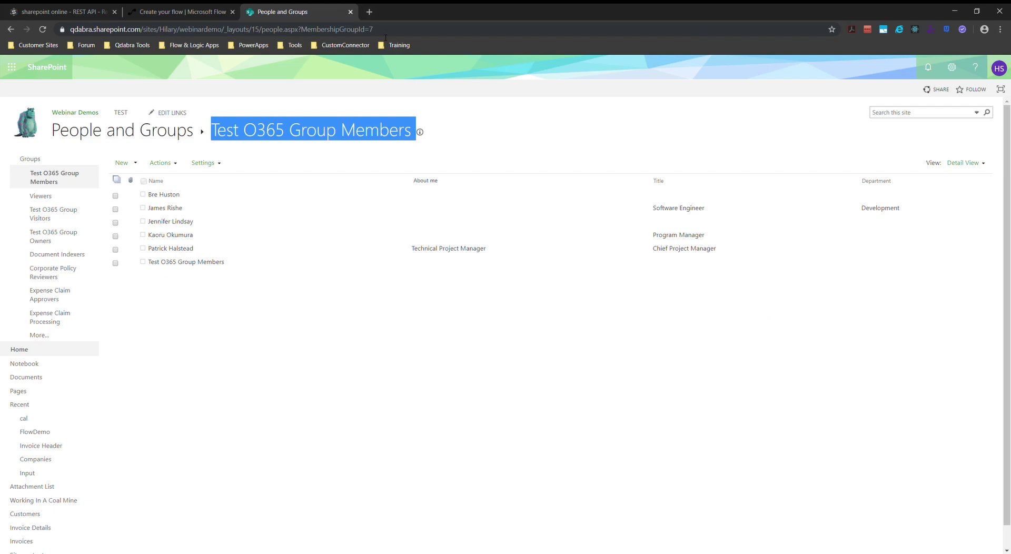
drag(386, 36, 234, 32)
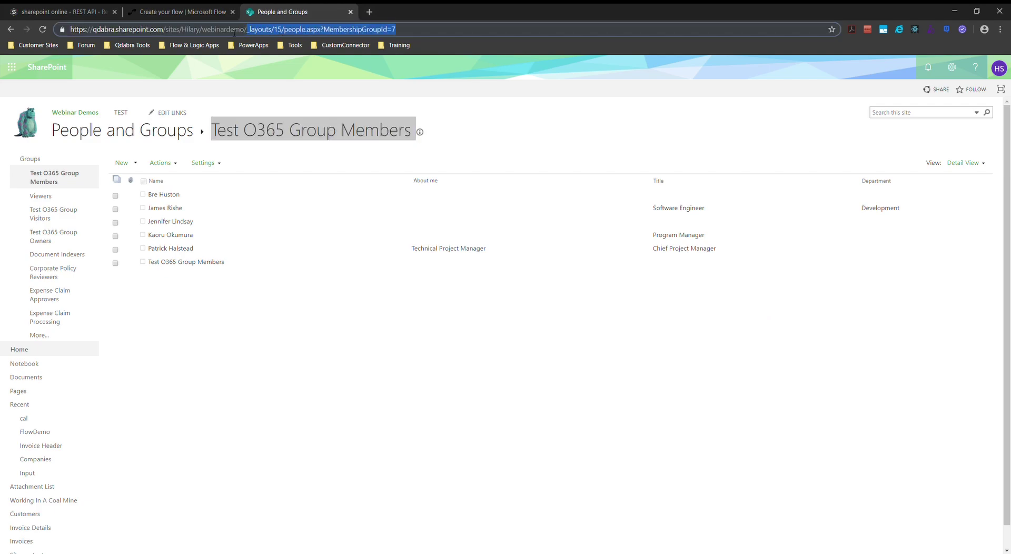
key(ctrl+v)
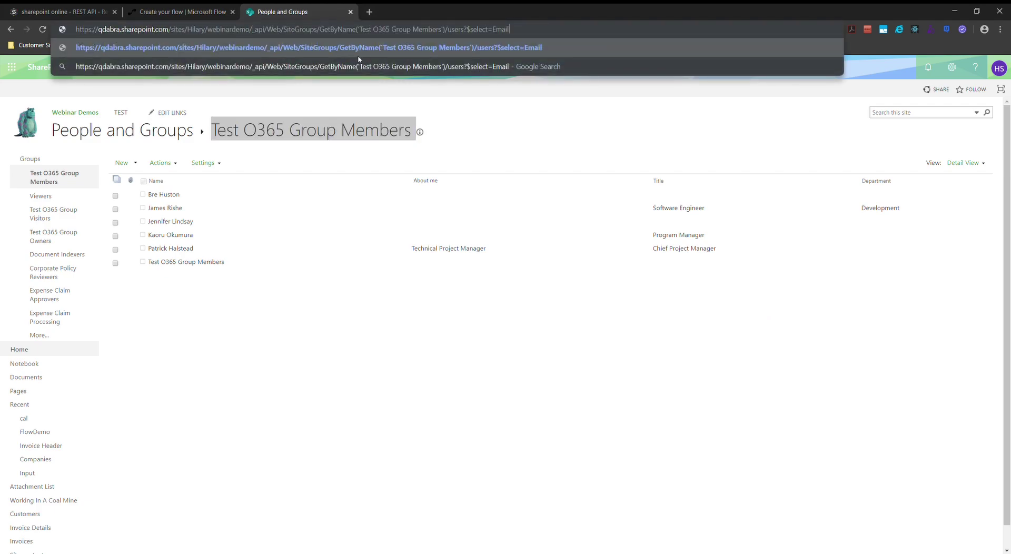
key(Return)
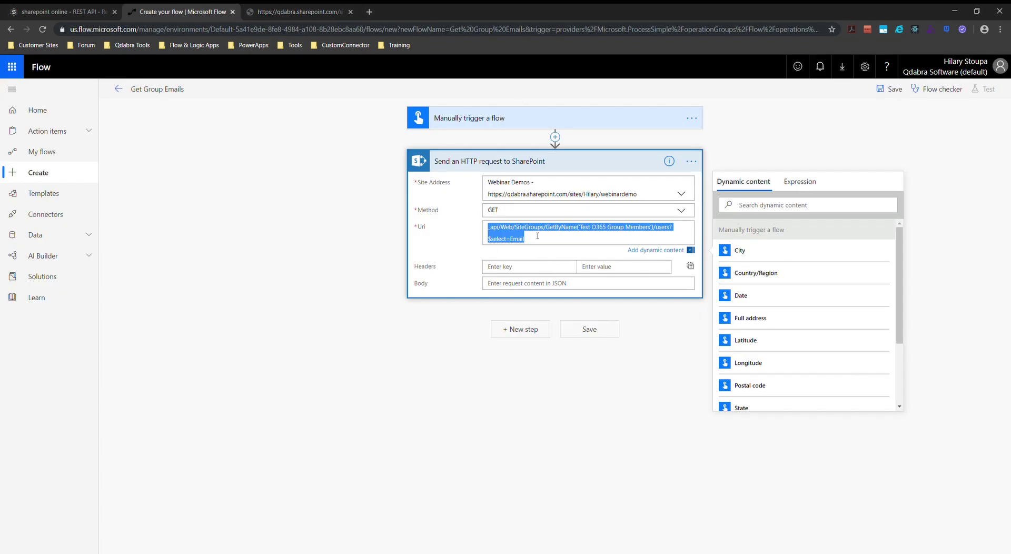
- Save the flow with its GET request for Test O365 Group Members' emails
click(376, 424)
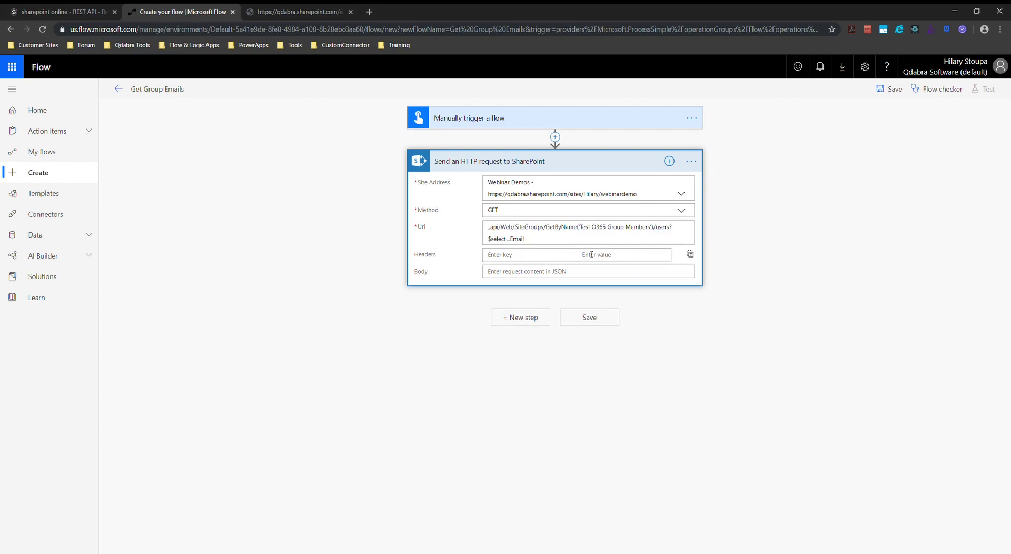
click(597, 322)
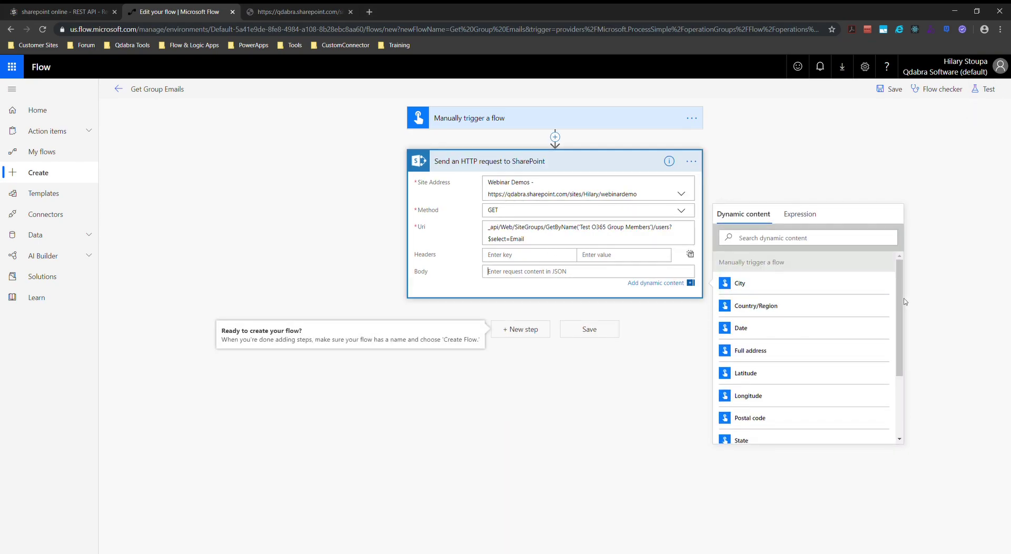
mouse_move(903, 308)
mouse_down()
mouse_move(934, 387)
mouse_move(902, 293)
mouse_up()
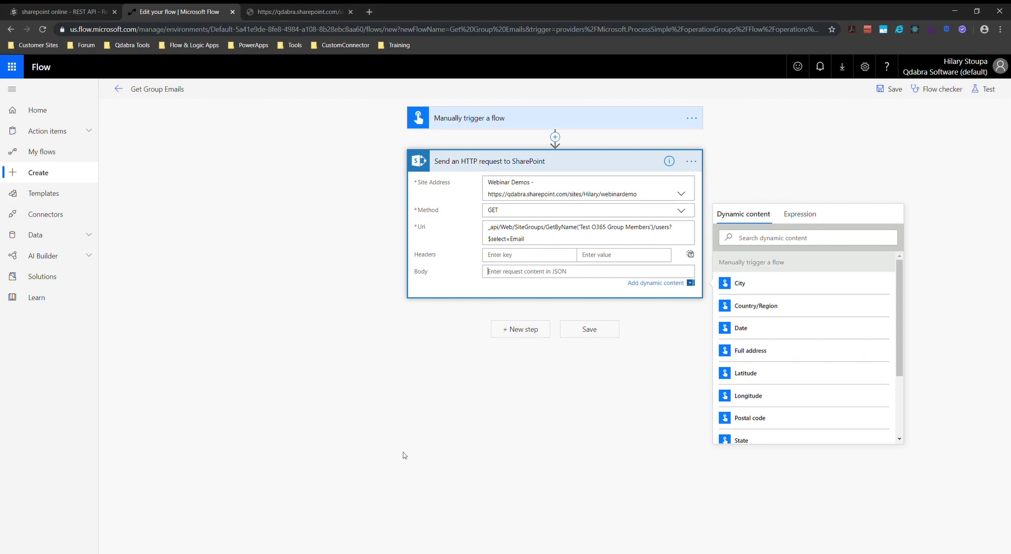
- Test the flow by performing the manual trigger yourself and run it to successful completion
click(1002, 96)
click(1000, 94)
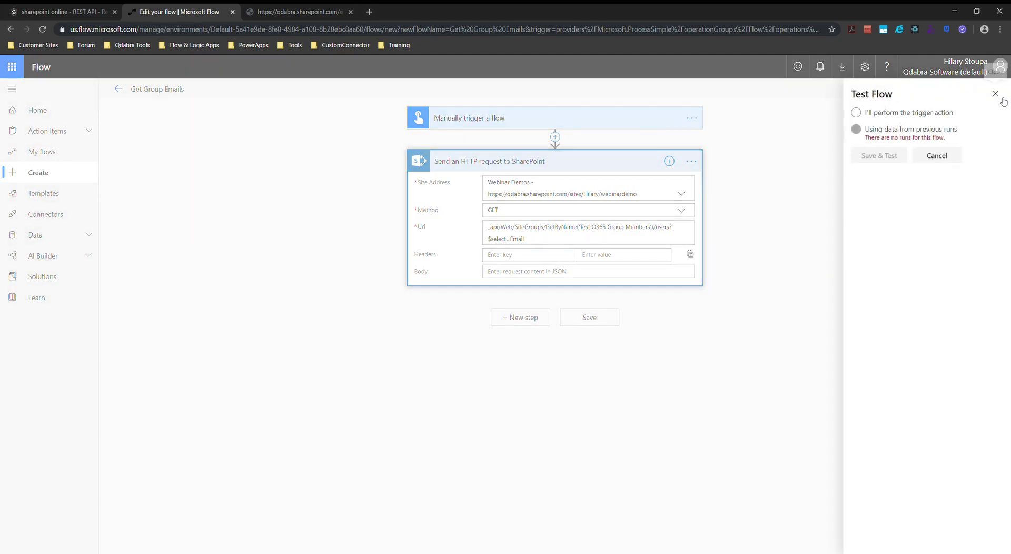
click(856, 113)
click(879, 155)
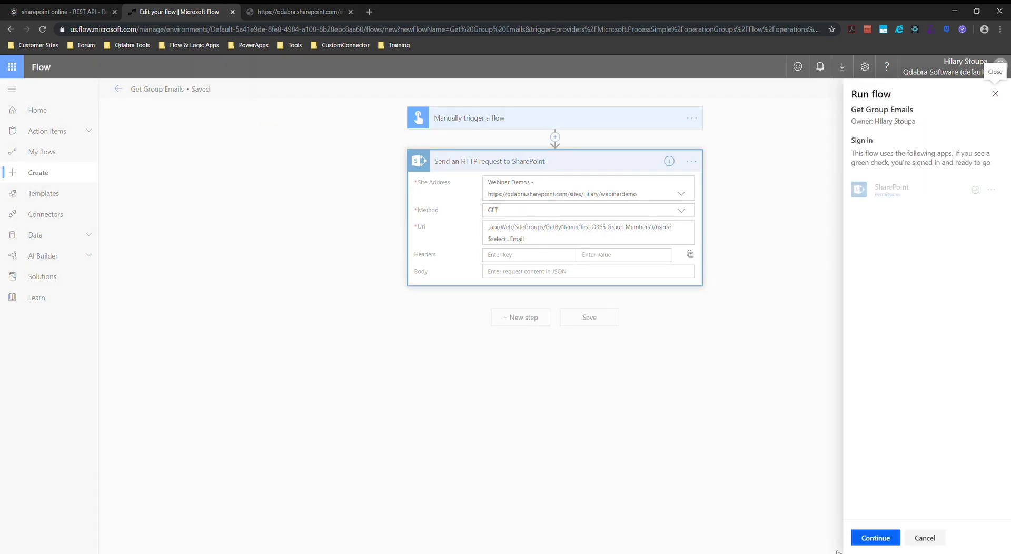
click(869, 542)
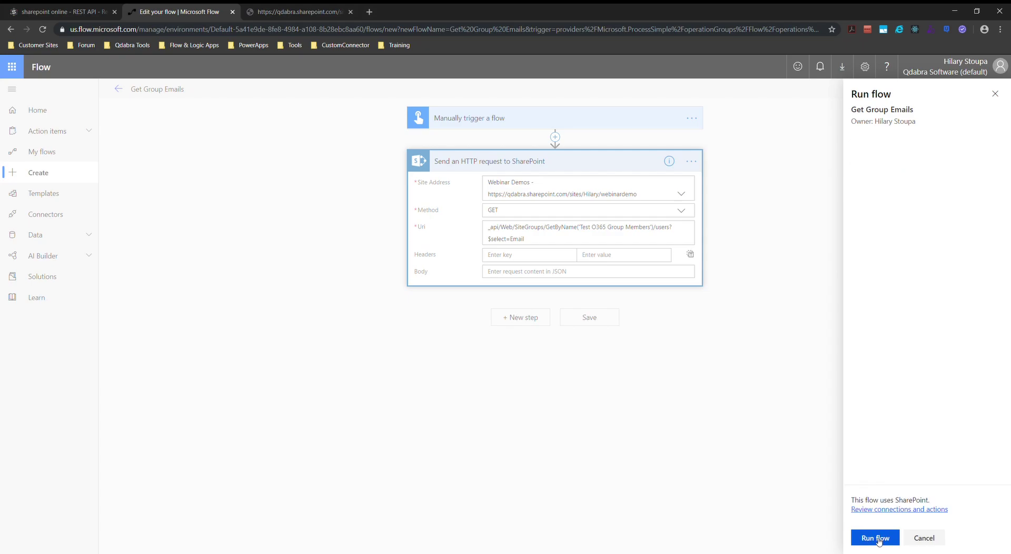
click(870, 538)
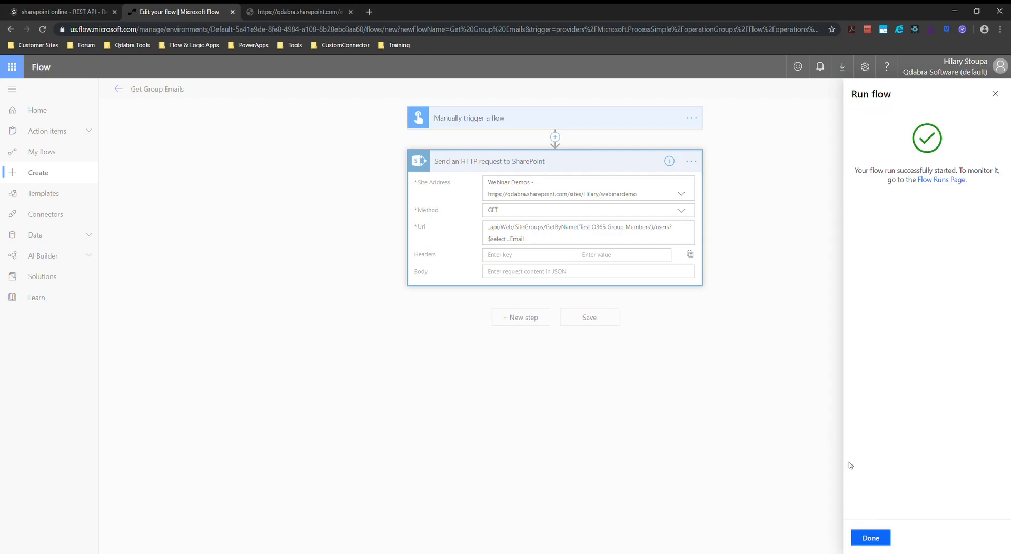
click(885, 538)
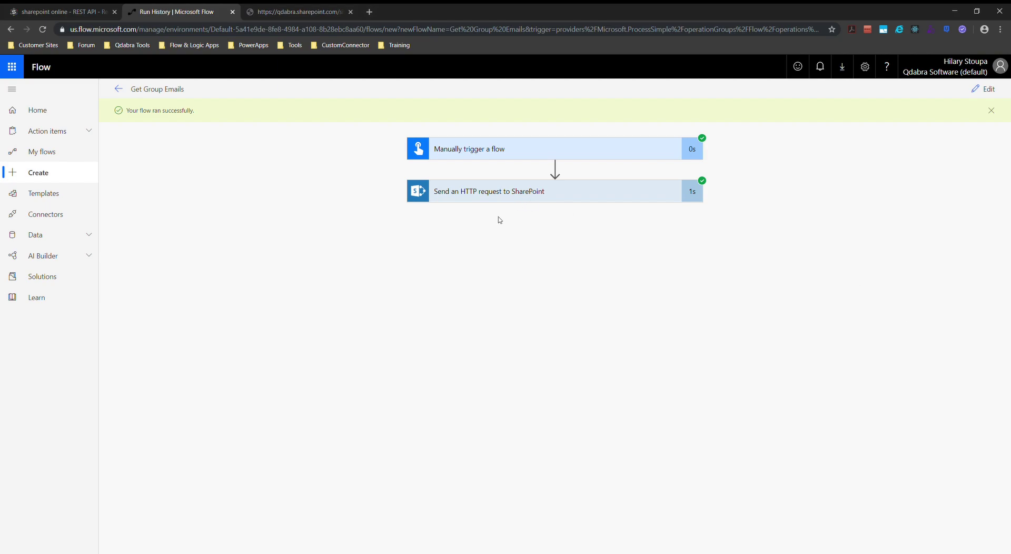
- Select the HTTP step's full JSON response Body in the successful run, then return to editing the flow
click(525, 203)
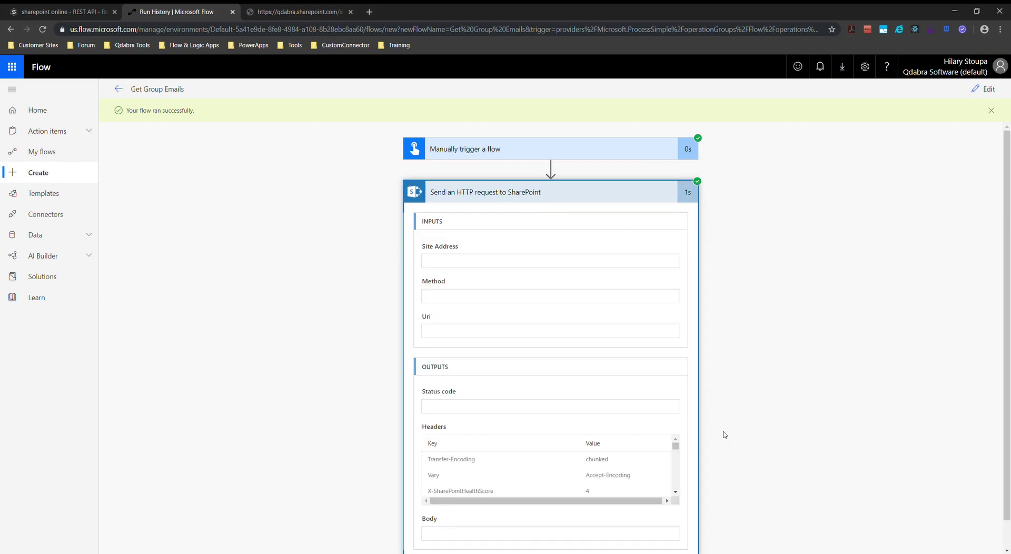
scroll(805, 422, down, 2)
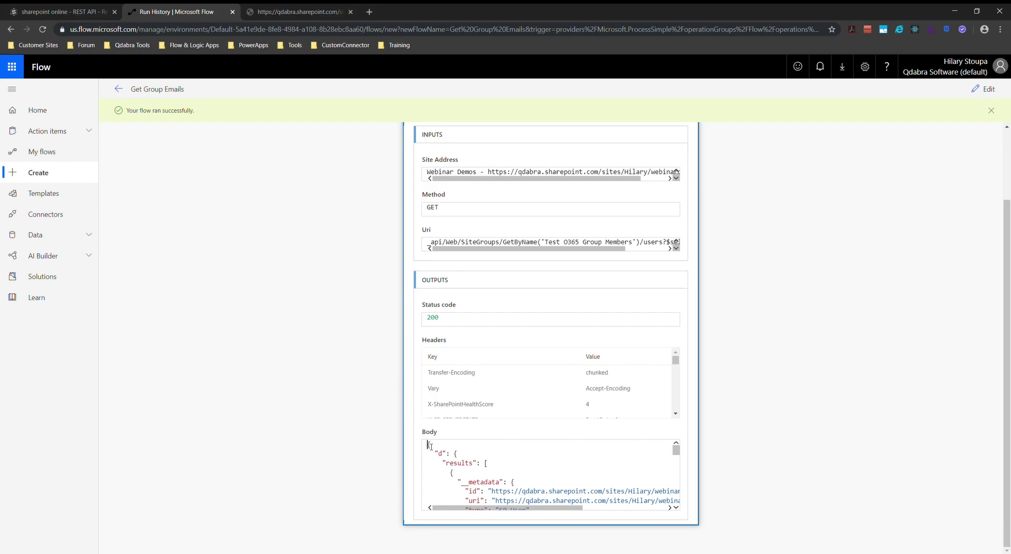
drag(428, 446, 540, 516)
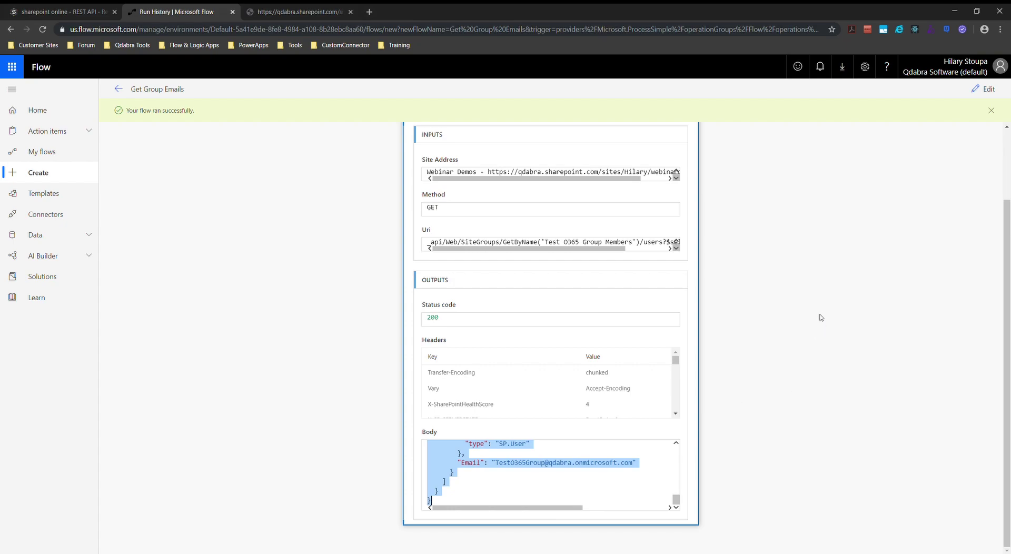
click(991, 90)
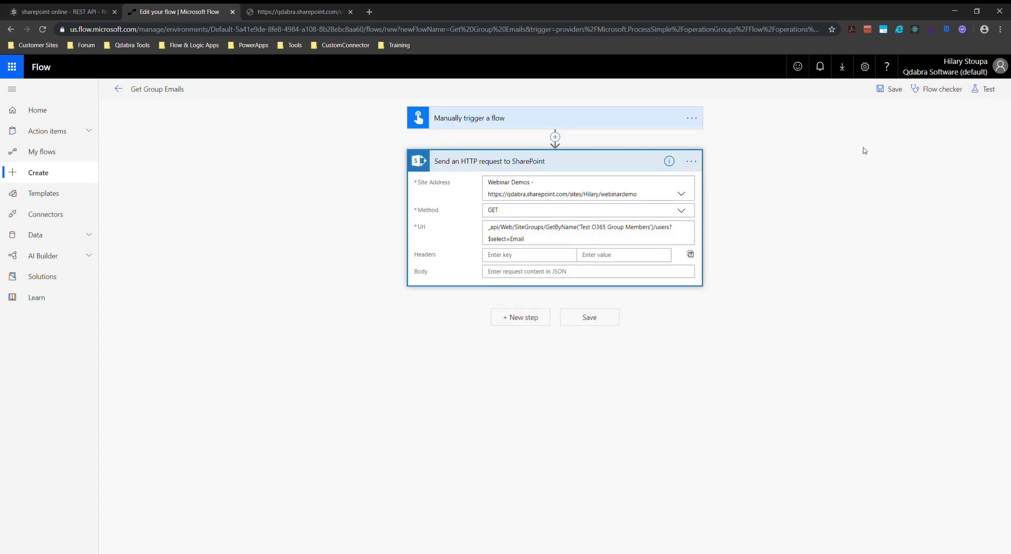
- Add a Parse JSON step after the HTTP request with the response Body as its Content
click(524, 317)
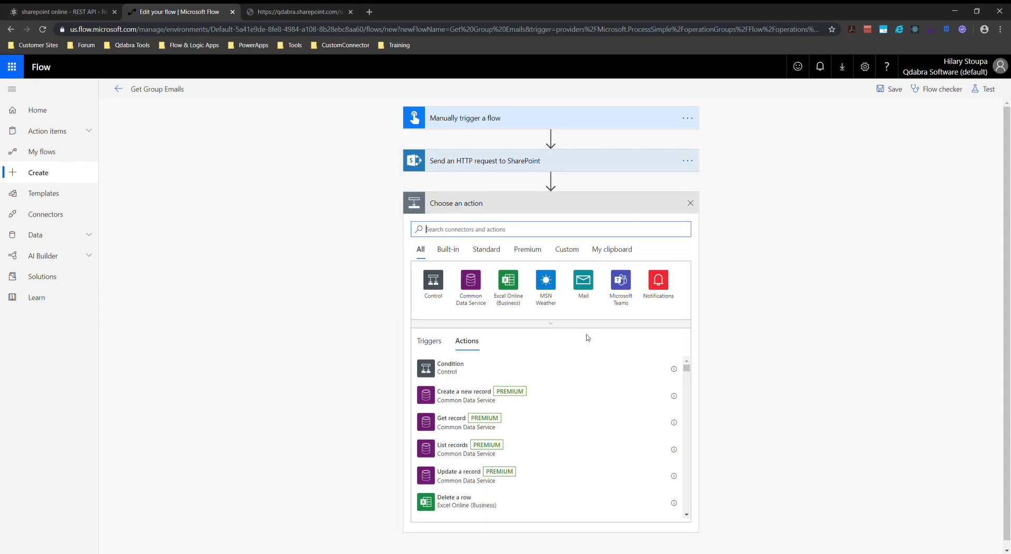
text(P)
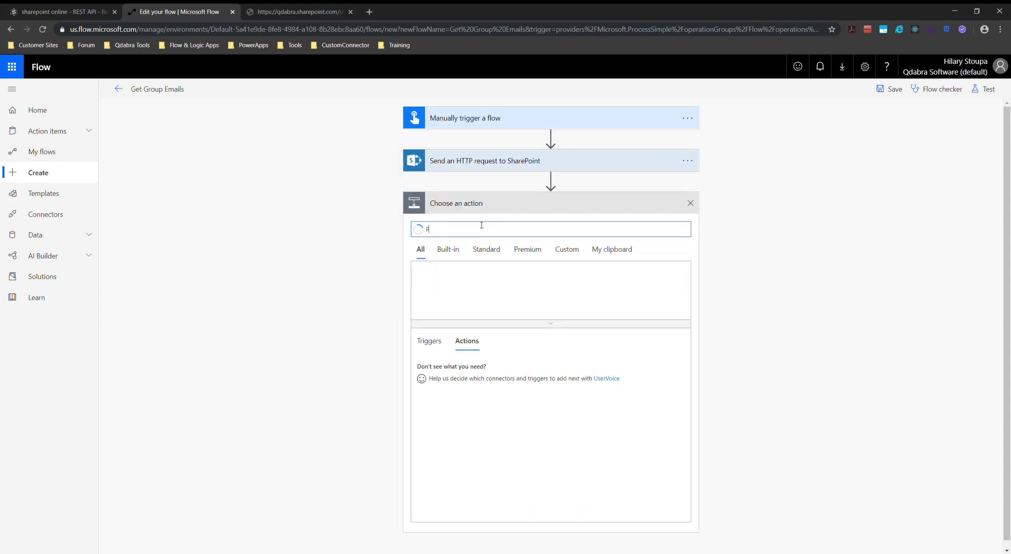
text(arse)
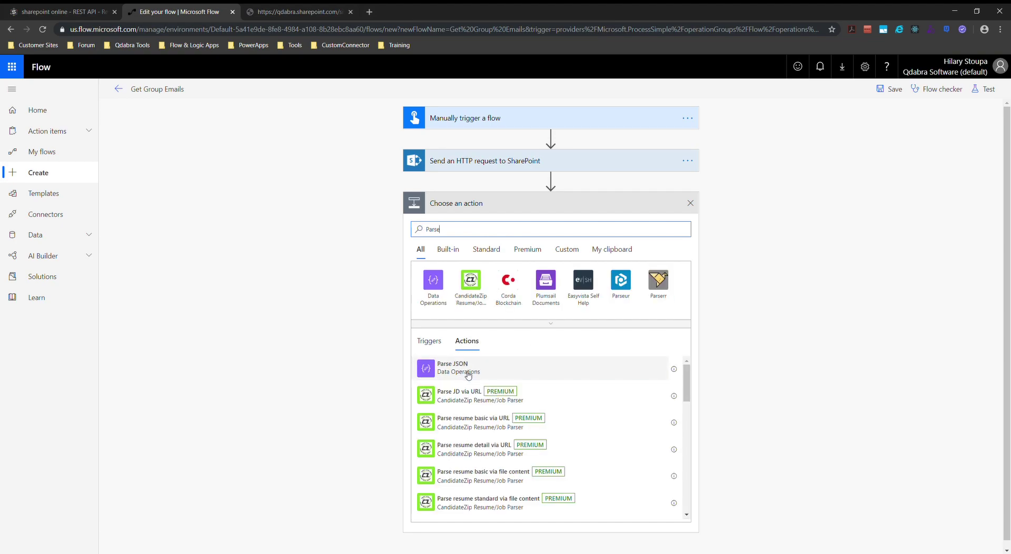
click(464, 370)
click(532, 226)
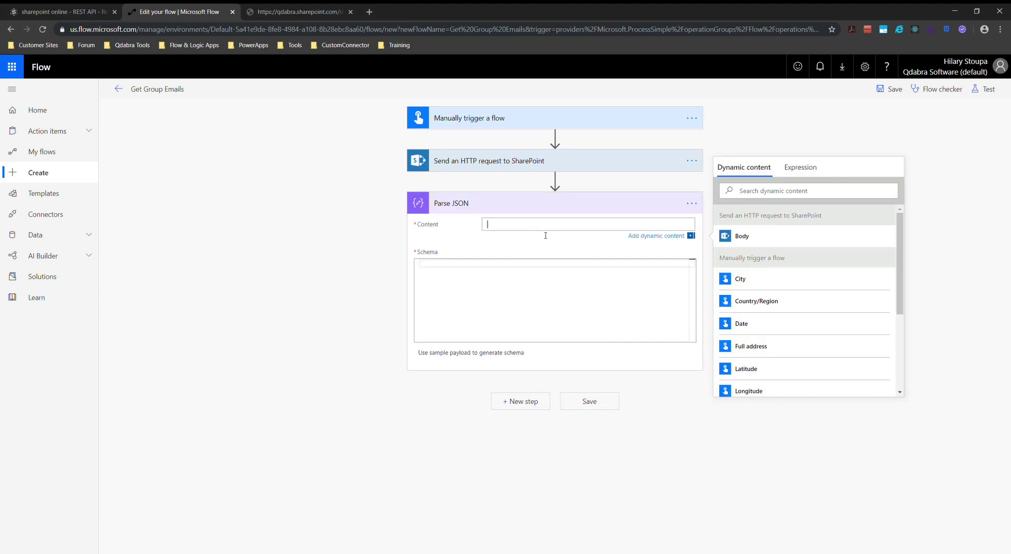
click(759, 238)
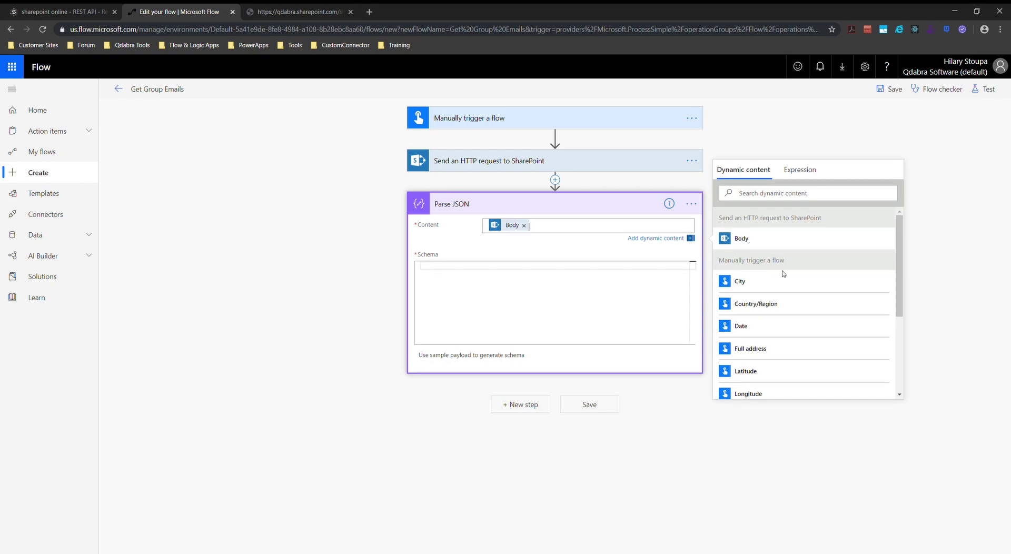
- Generate the Parse JSON schema from the pasted sample JSON response
click(436, 267)
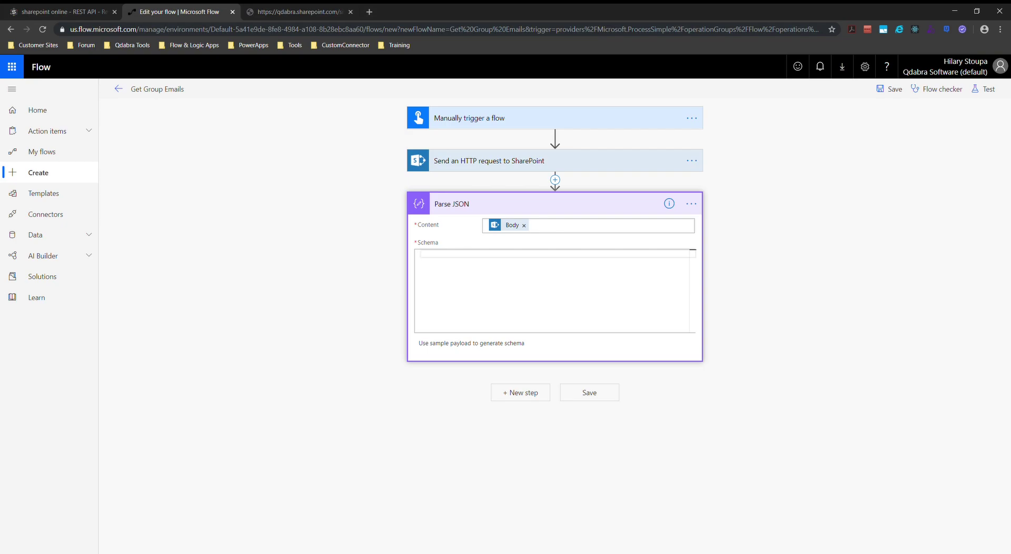
click(460, 344)
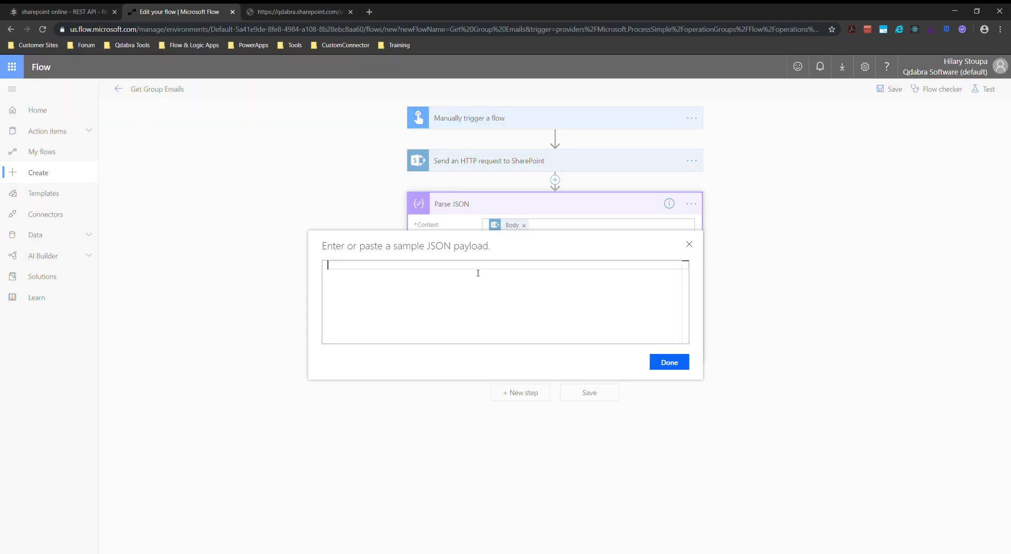
key(ctrl+v)
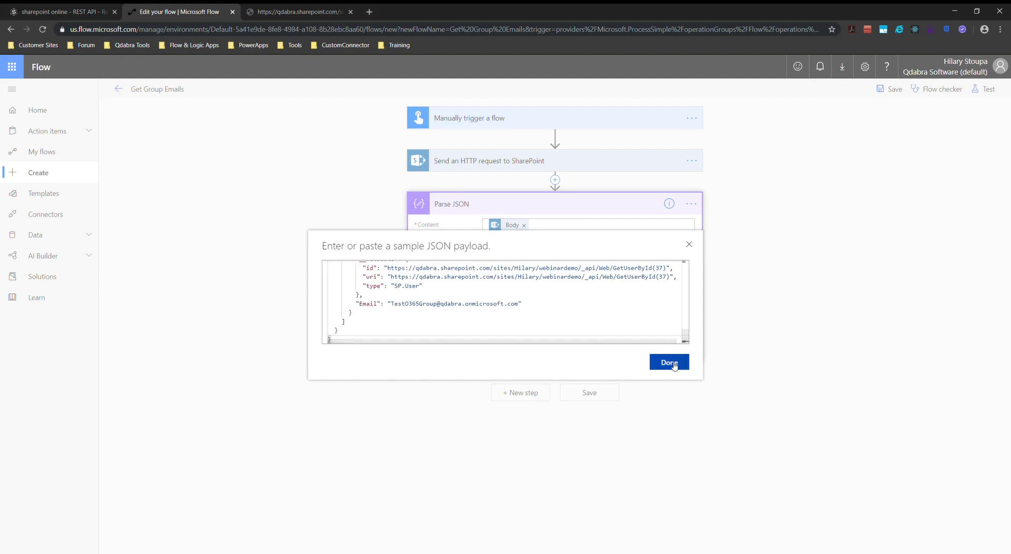
click(665, 362)
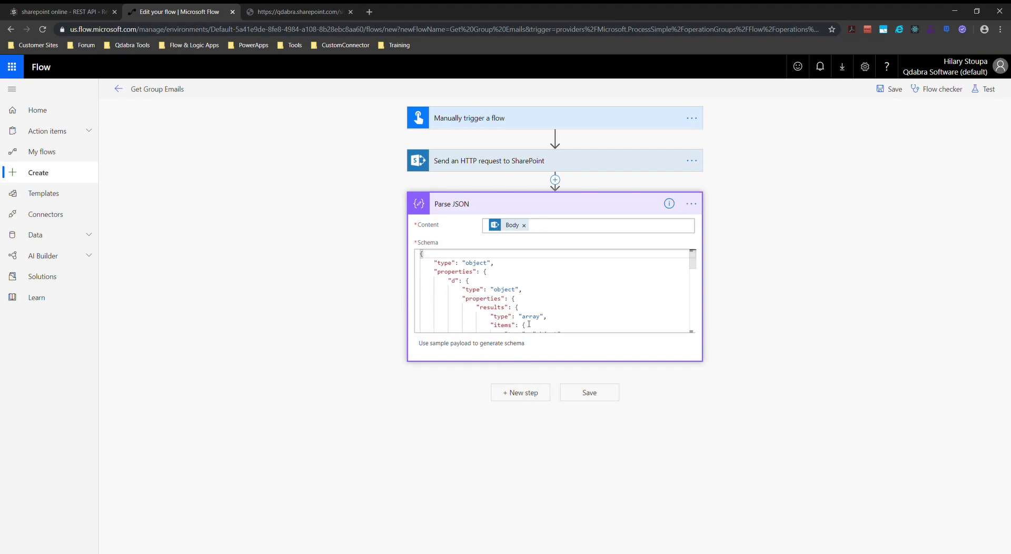
- Add an Initialize variable step named Emails of type String after Parse JSON
click(520, 394)
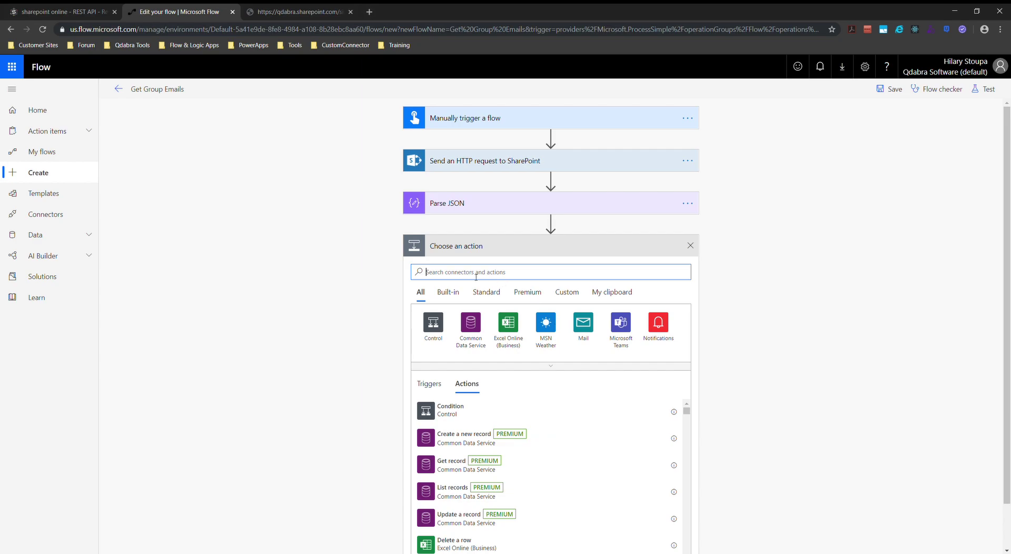
text(ini)
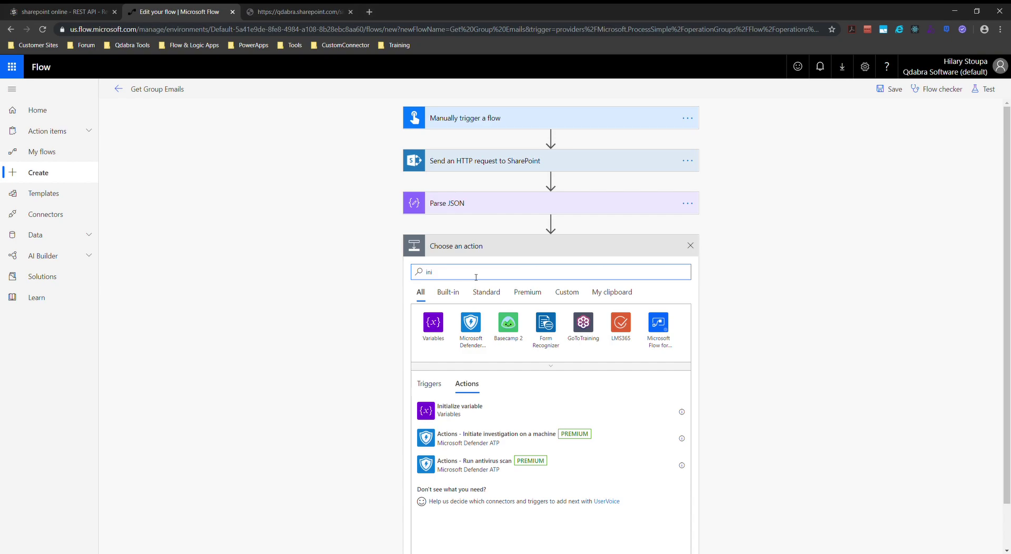
click(450, 411)
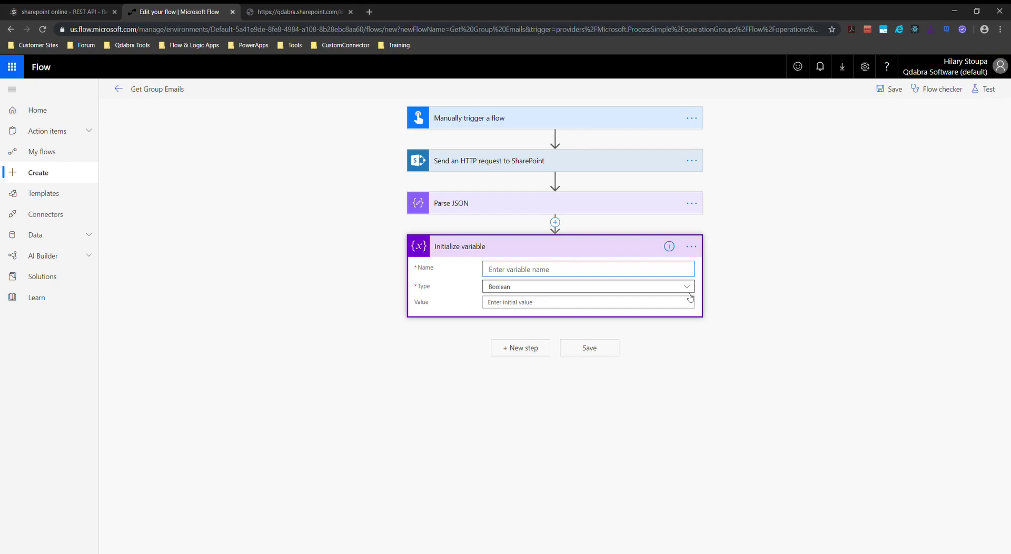
text(Emails)
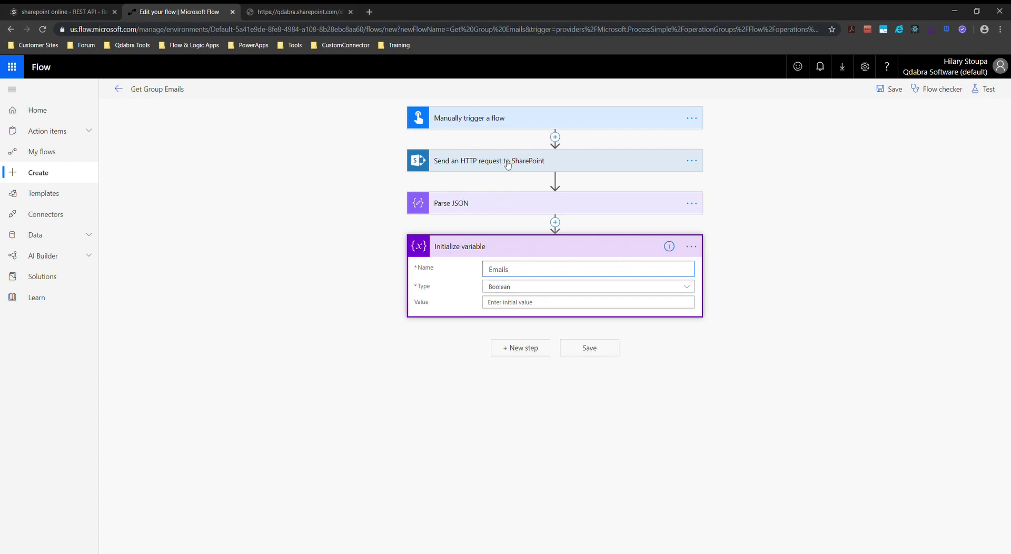
click(556, 287)
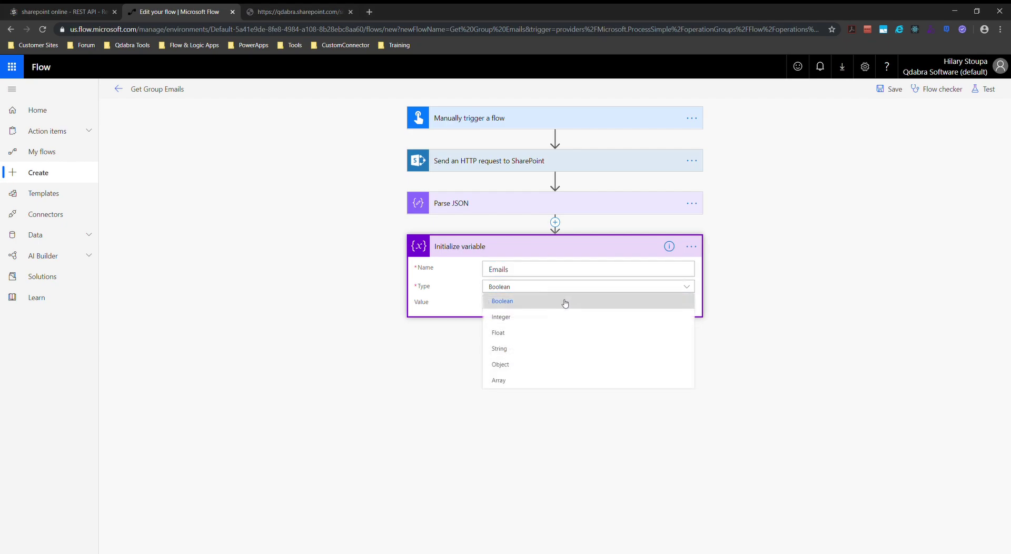
click(513, 348)
click(549, 303)
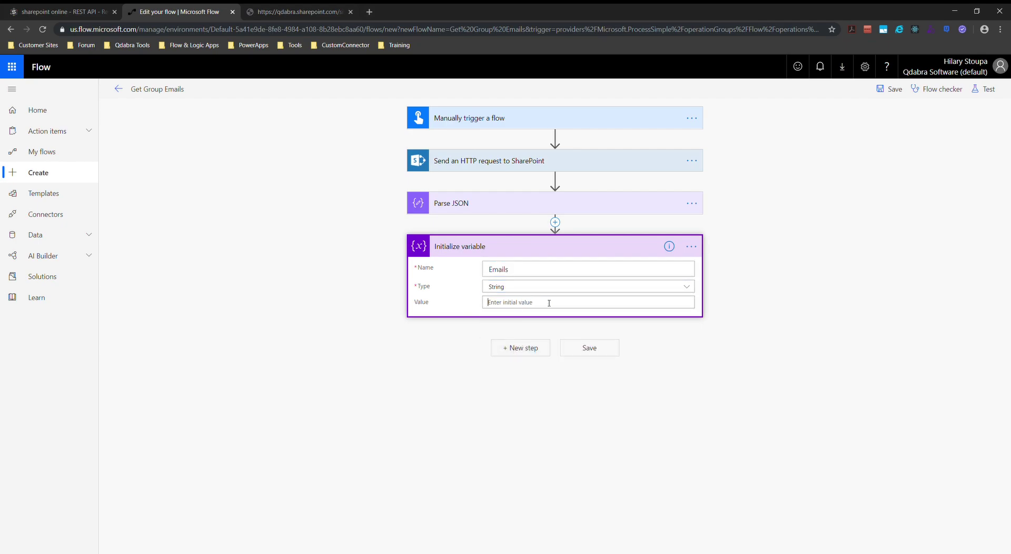
click(457, 410)
click(529, 350)
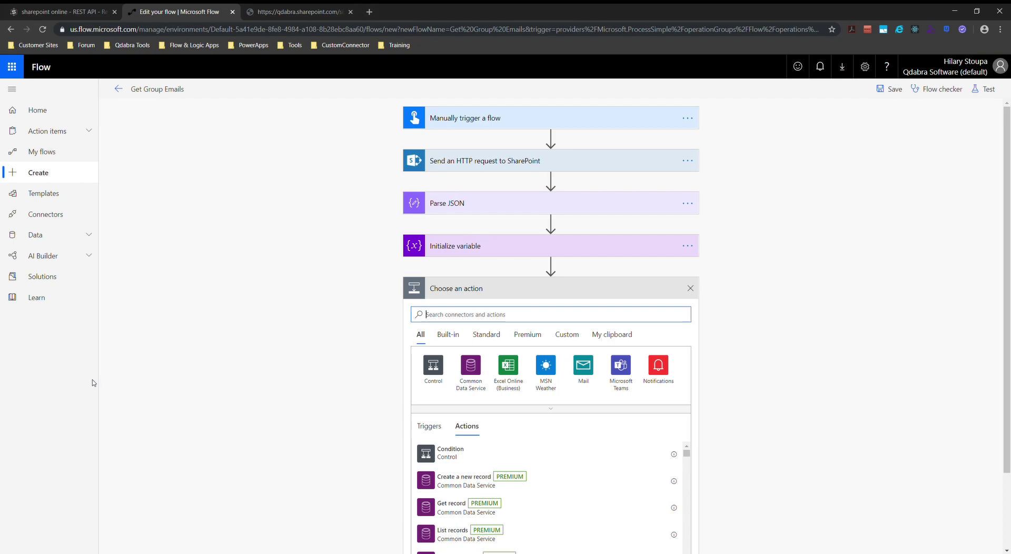
- Add an Apply to each loop over the Parse JSON results
text(apply)
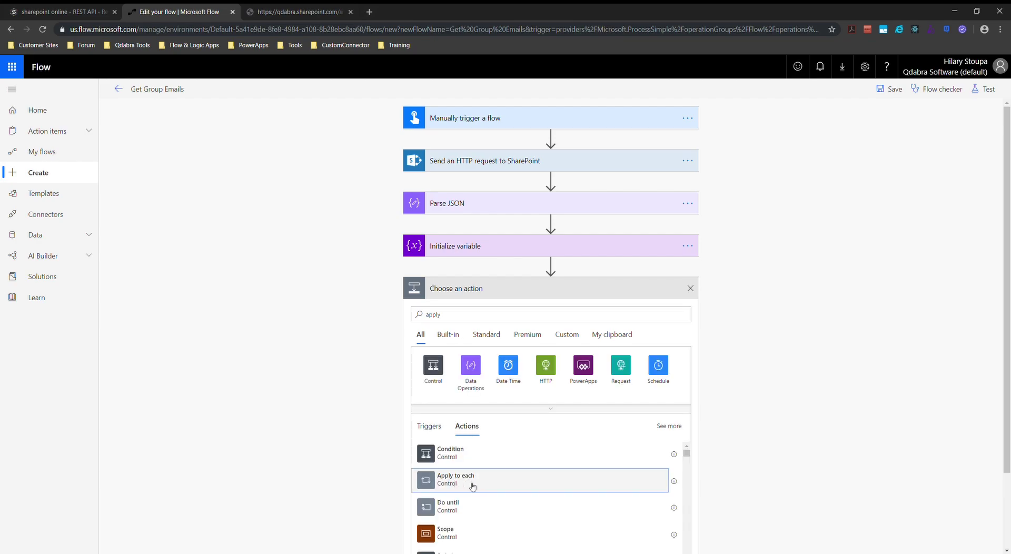
click(468, 482)
click(557, 318)
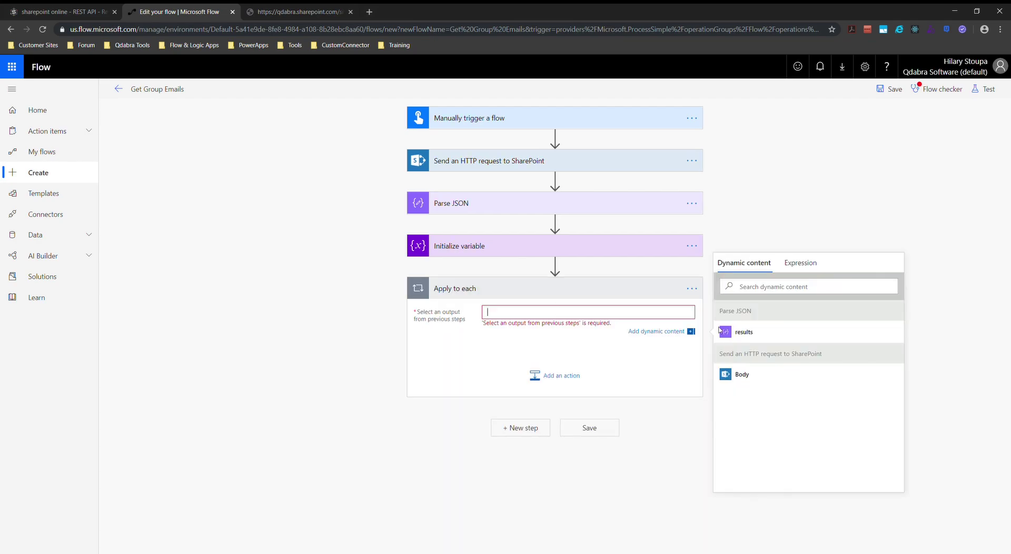
click(745, 337)
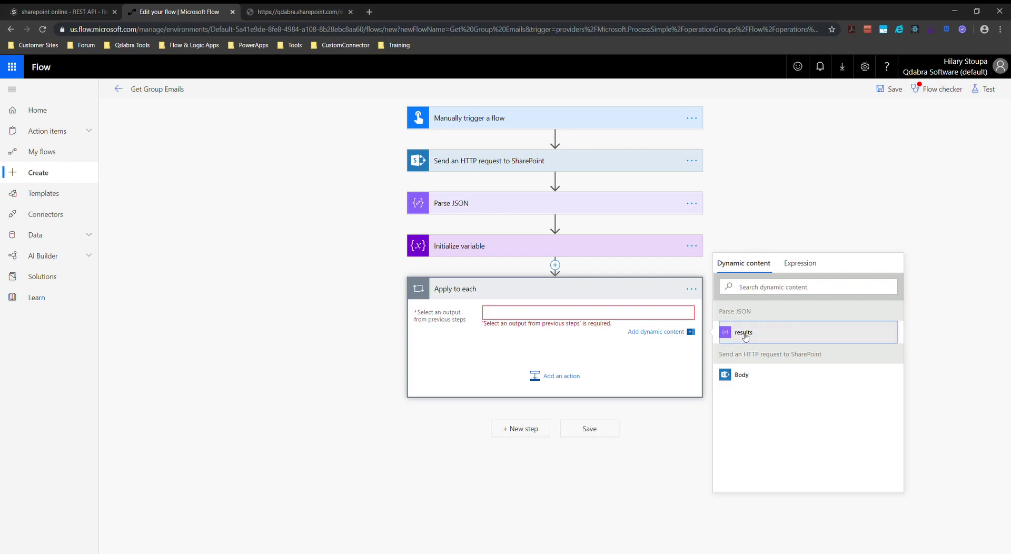
- Inside the loop, append each item's Email plus ';' to the Emails string variable
click(562, 373)
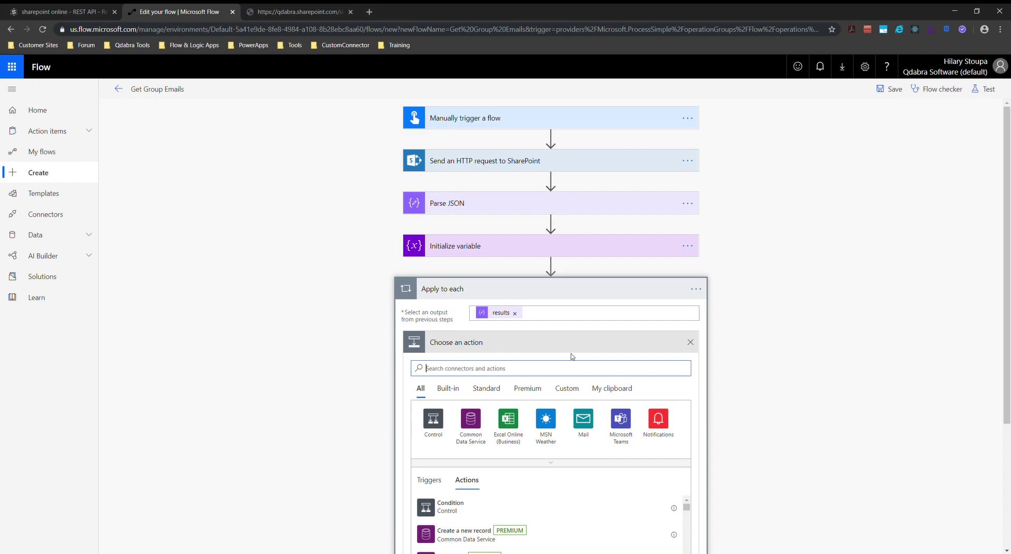
text(appen)
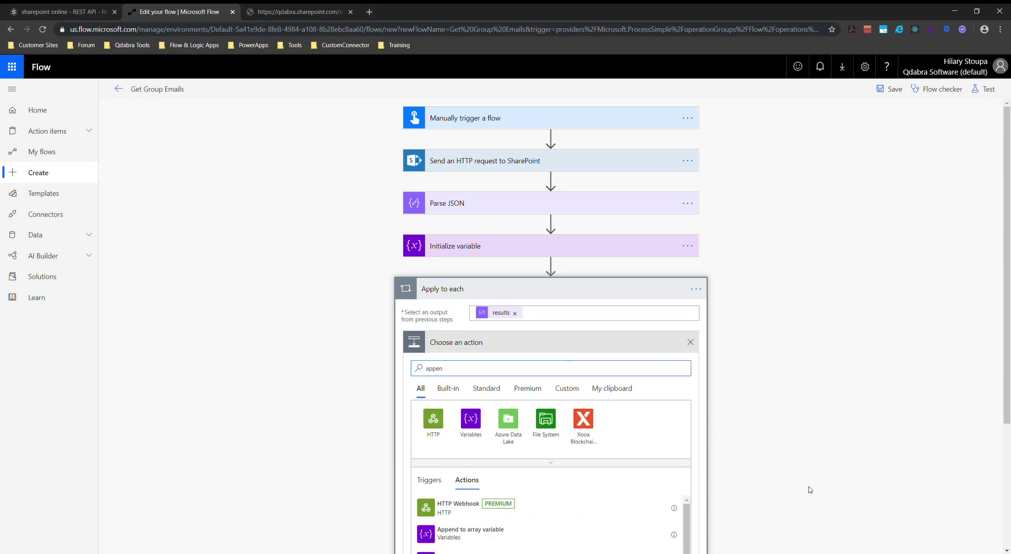
scroll(806, 489, down, 3)
click(449, 401)
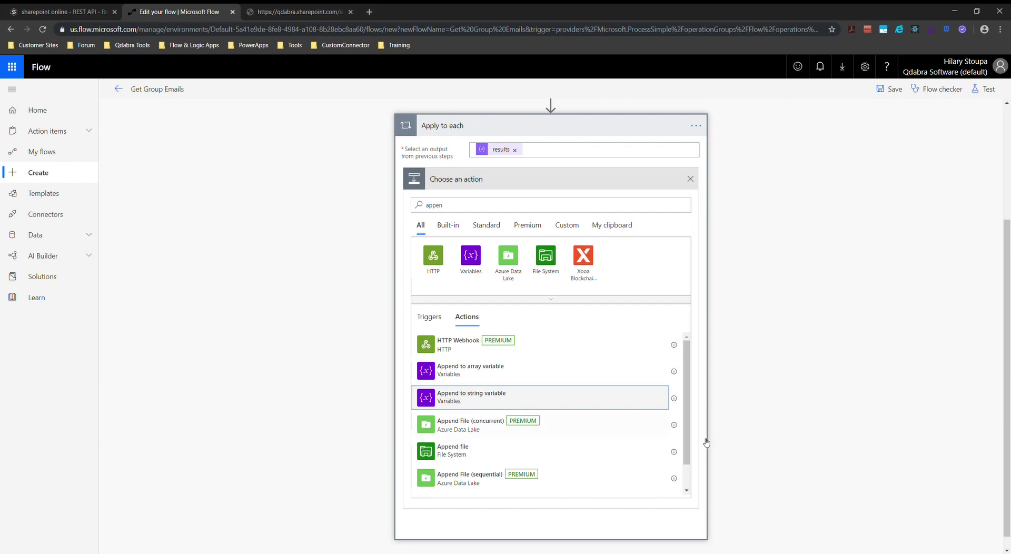
click(693, 364)
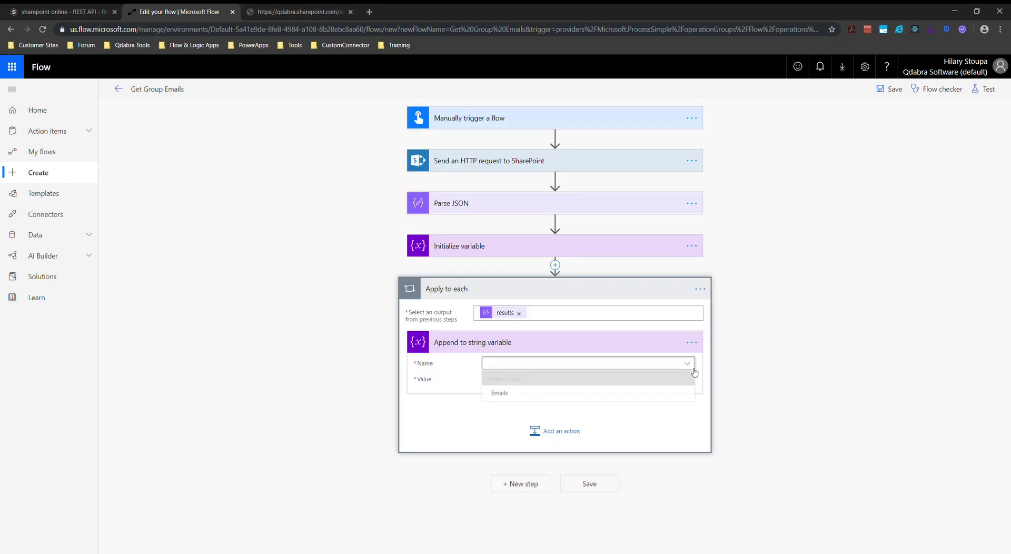
click(529, 393)
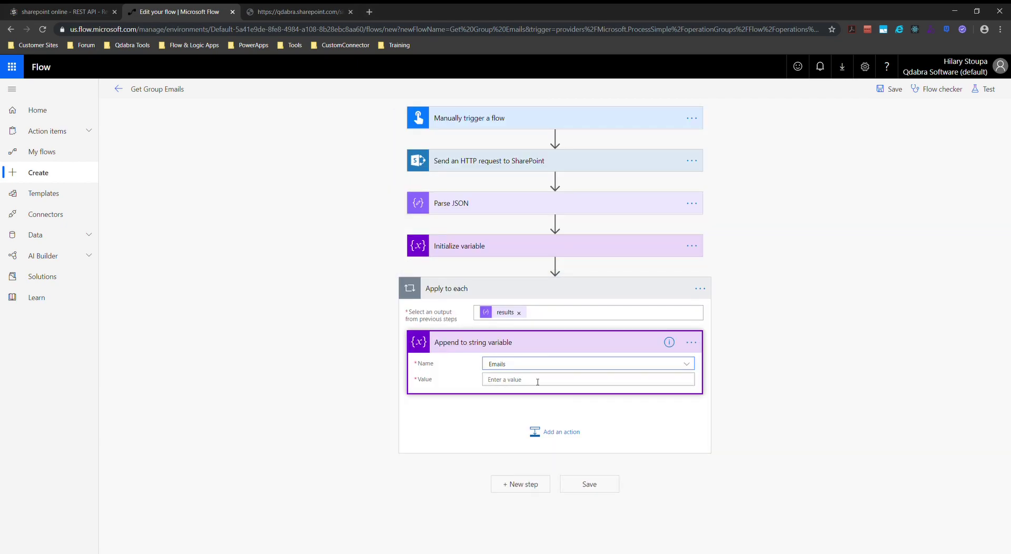
click(565, 379)
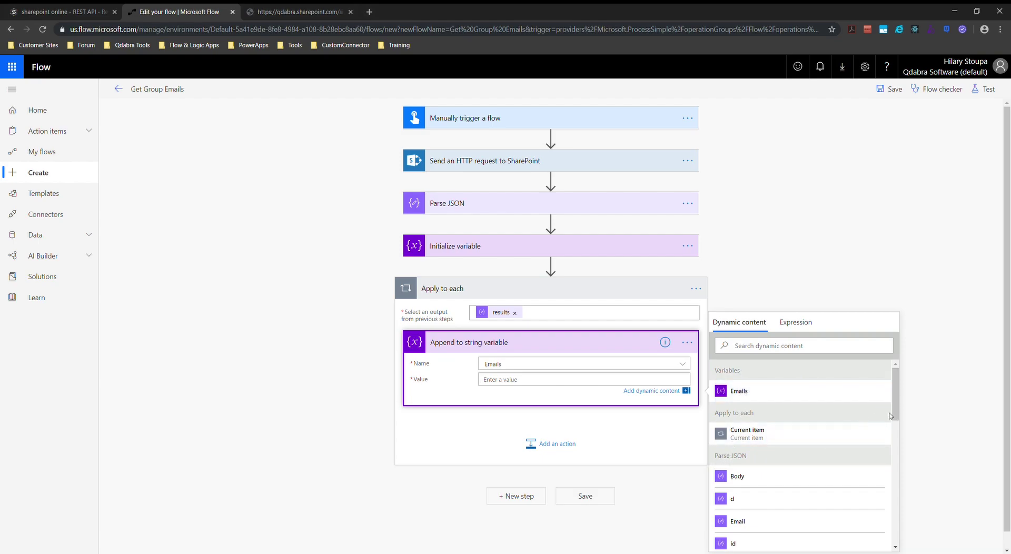
drag(891, 416, 890, 435)
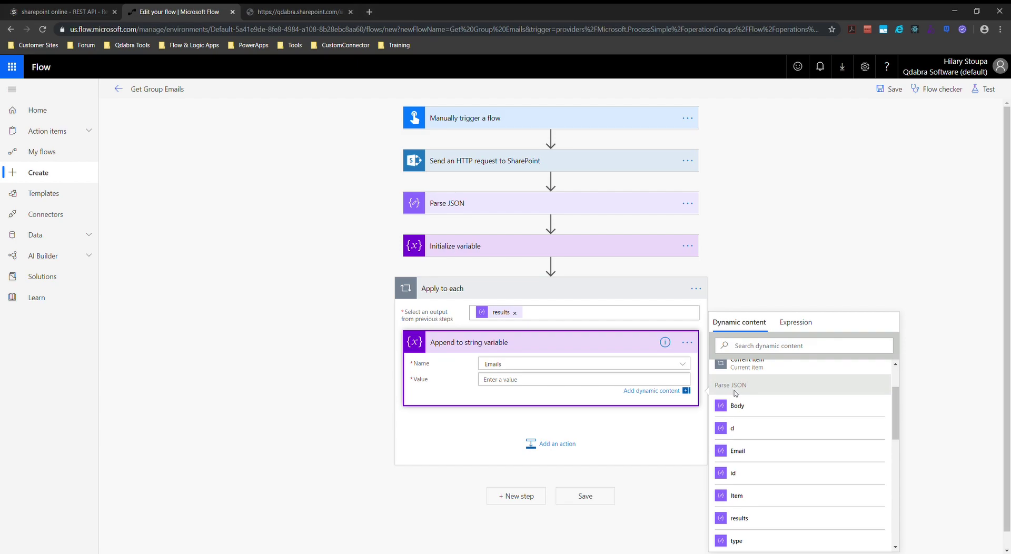
click(742, 452)
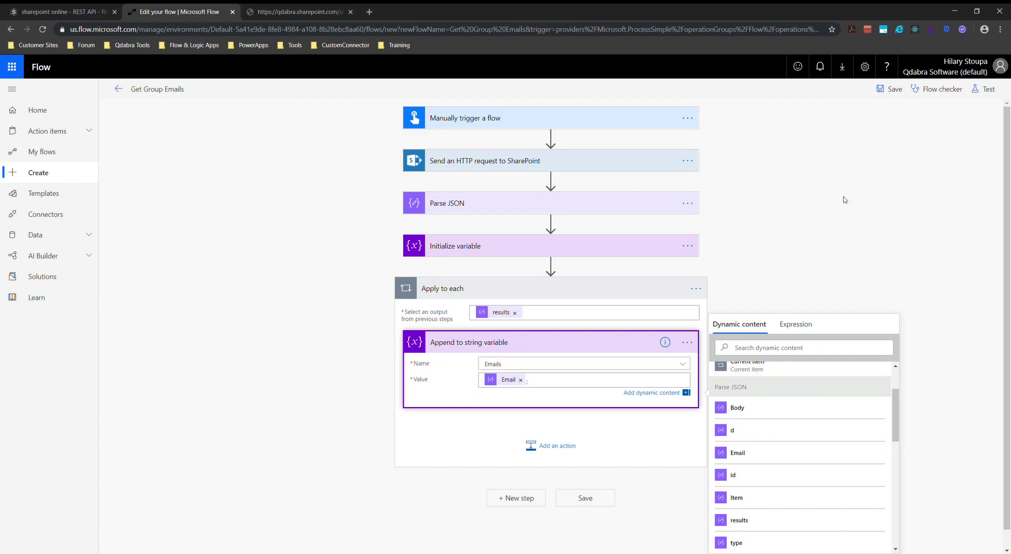
click(817, 242)
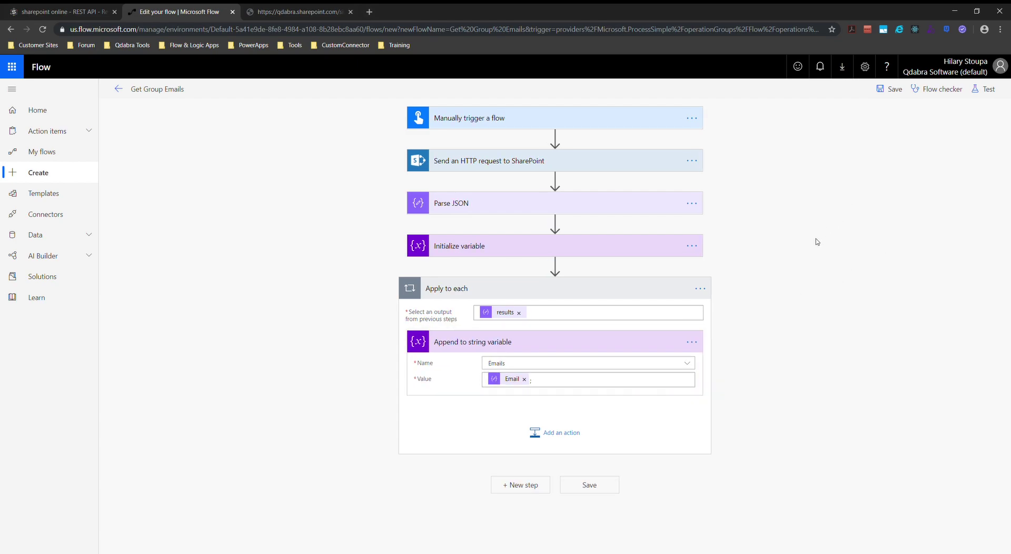
- Add a Compose step whose input is the Emails variable, and save the flow
click(527, 484)
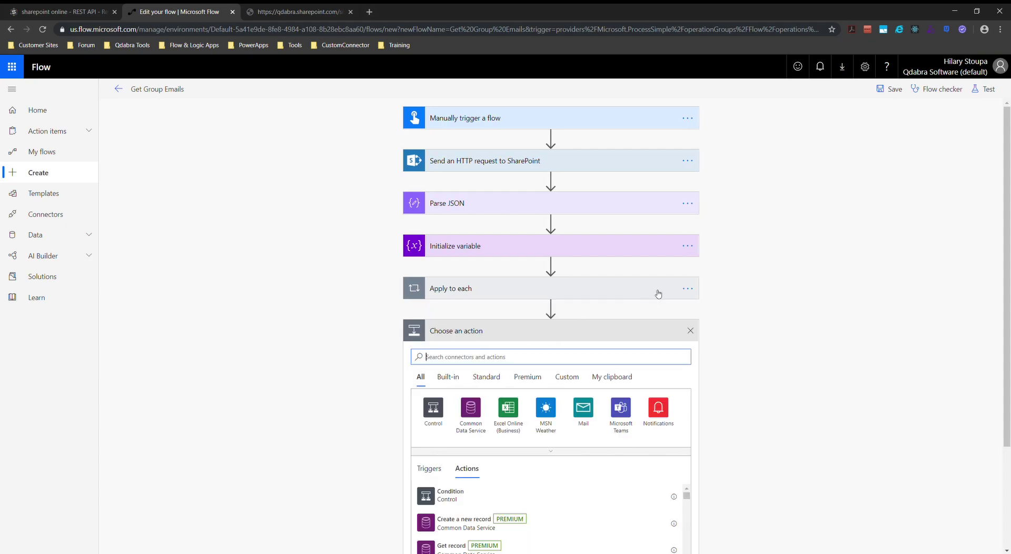
text(compose)
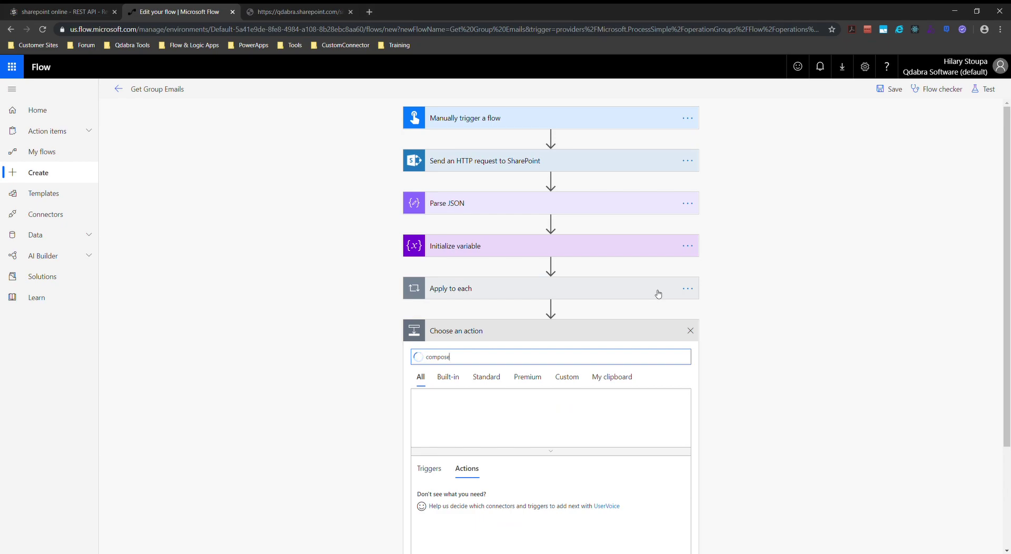
scroll(756, 441, down, 3)
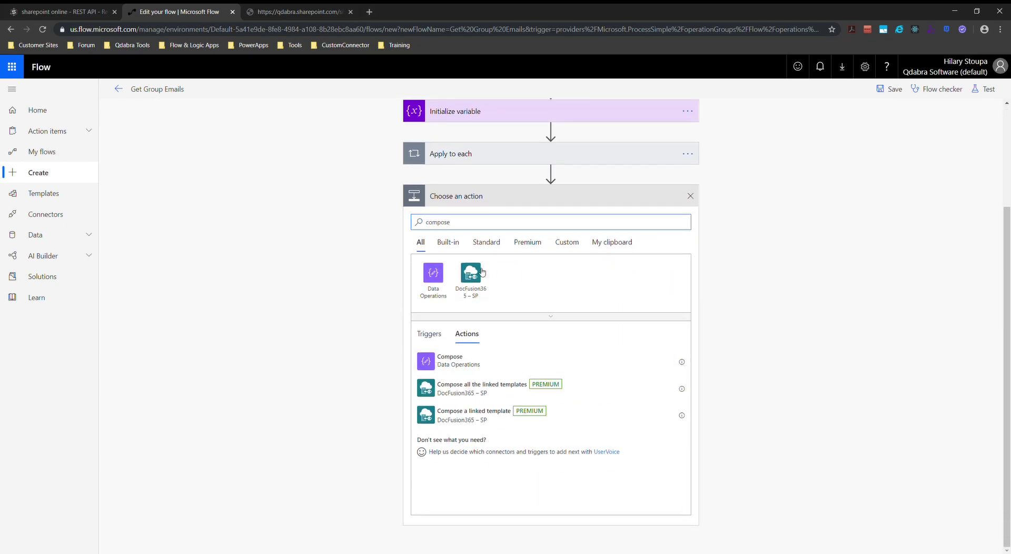
click(433, 363)
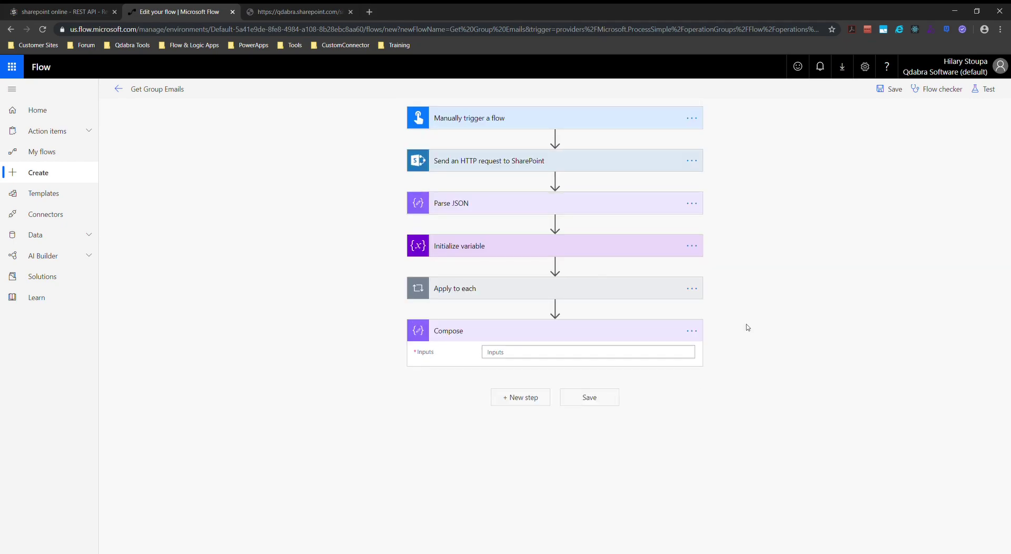
click(567, 356)
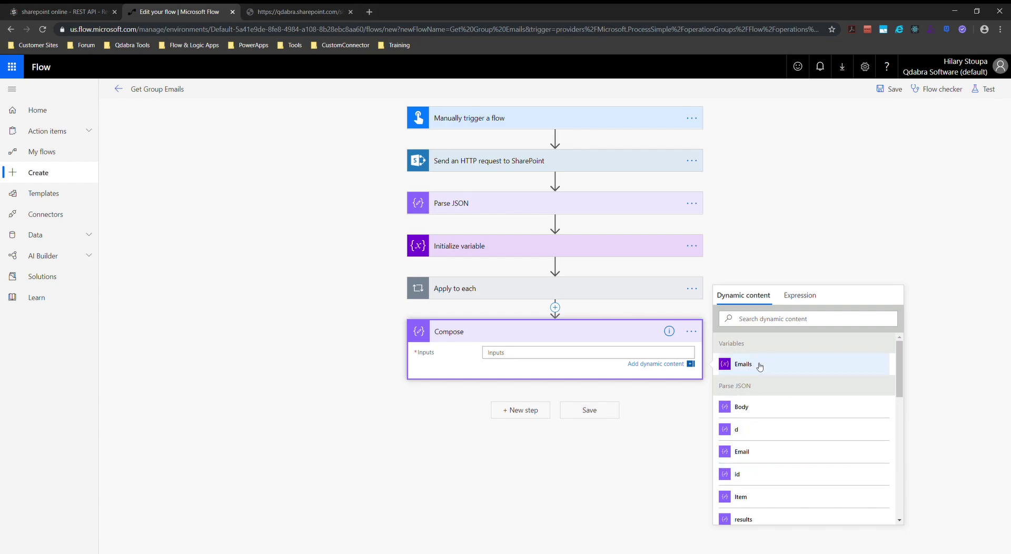
text(e)
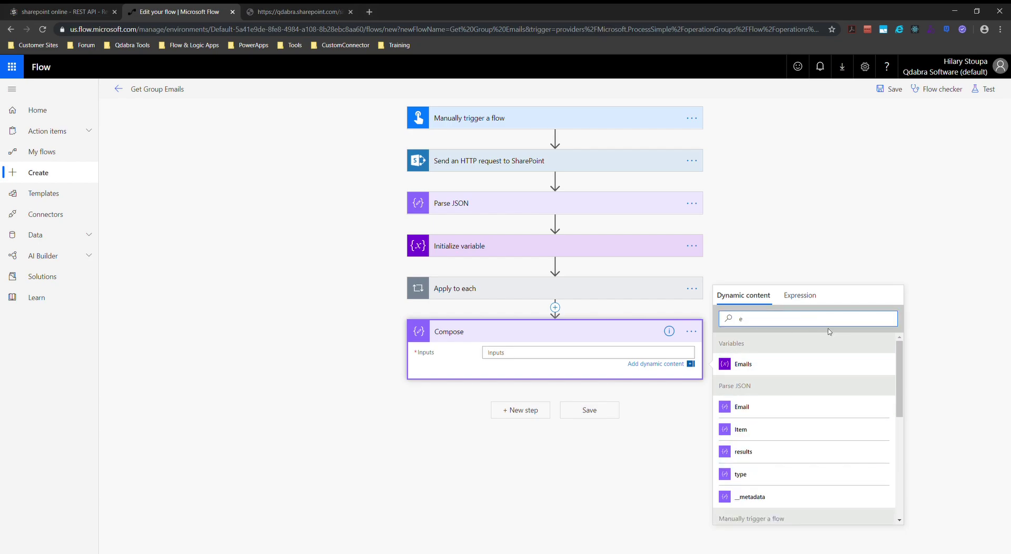
text(ma)
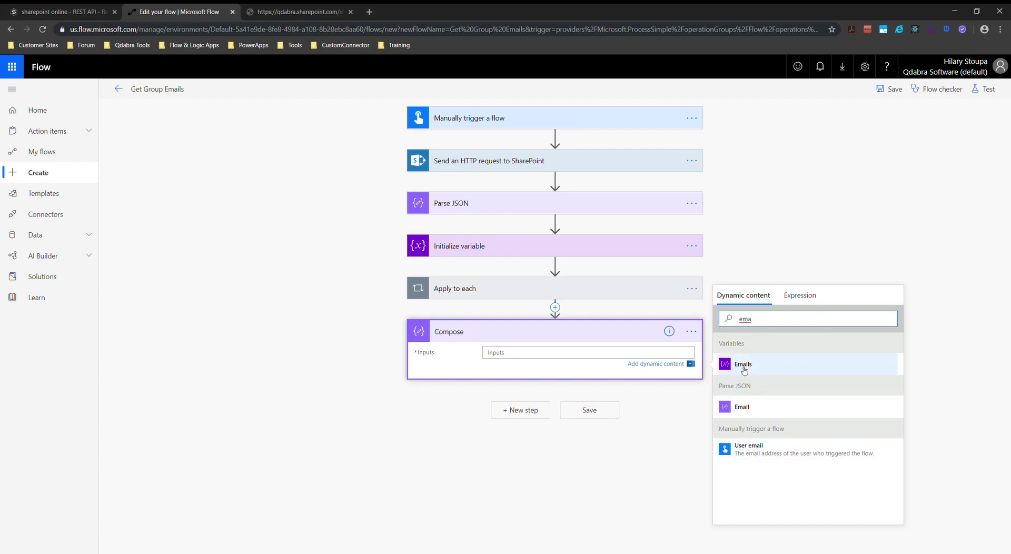
click(744, 367)
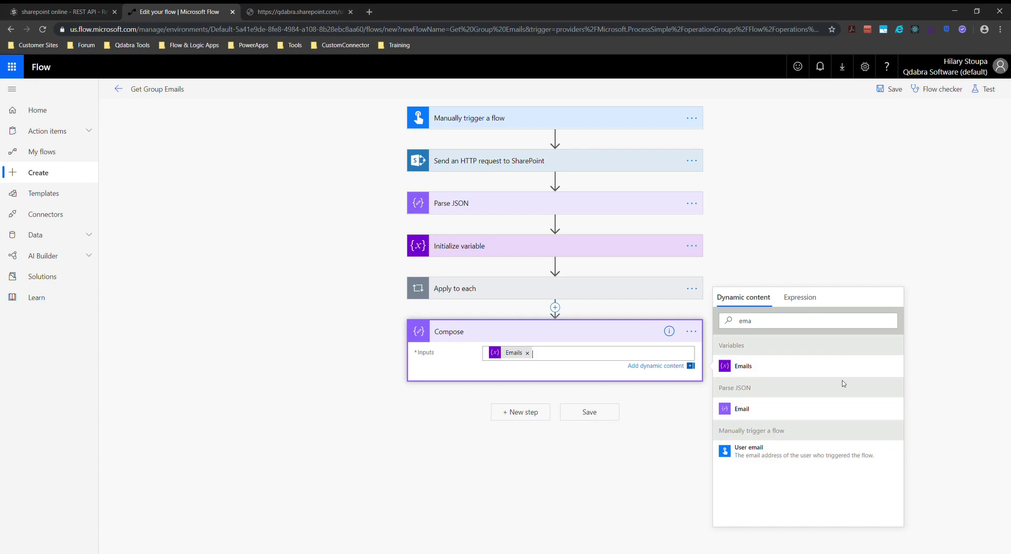
click(580, 417)
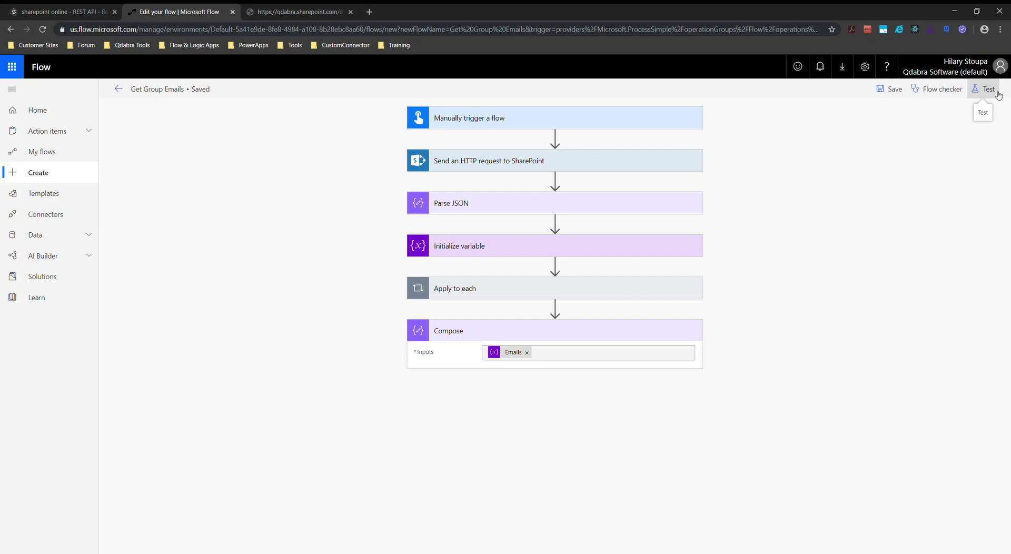
- Save and test-run the flow, then view the run results
click(998, 94)
click(877, 156)
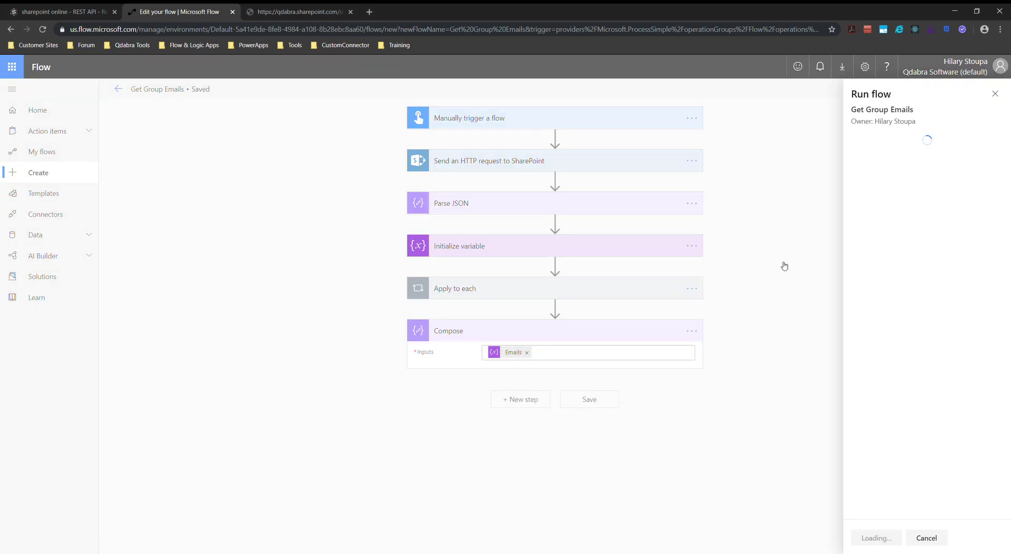
click(876, 538)
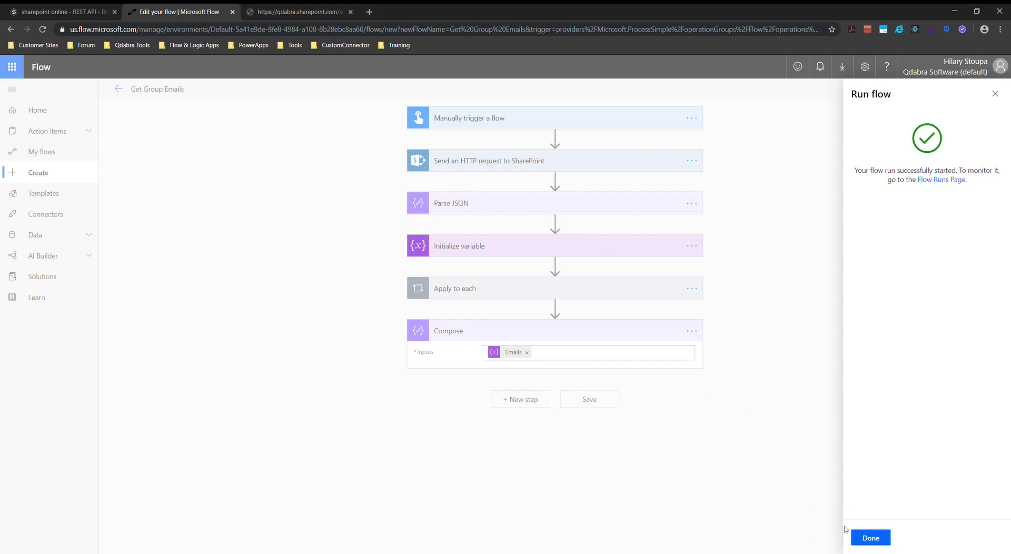
click(873, 537)
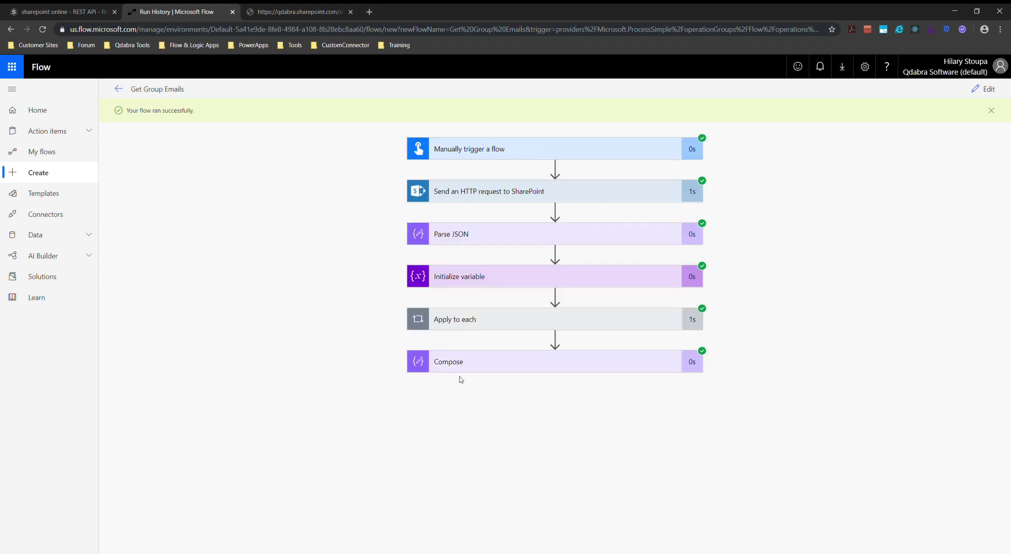
- Expand the Compose step to inspect its semicolon-separated email list in Inputs and Outputs
click(463, 366)
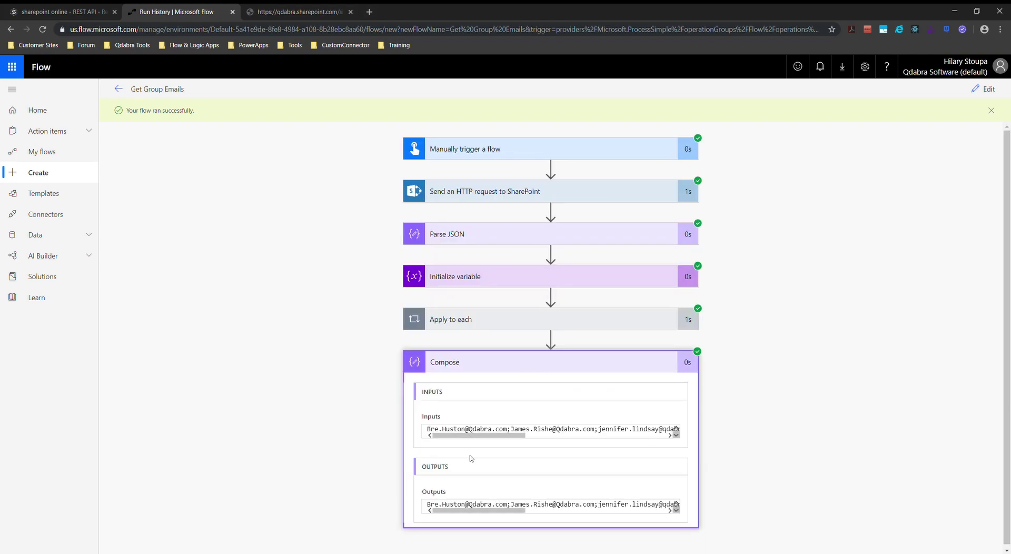
drag(464, 436, 582, 445)
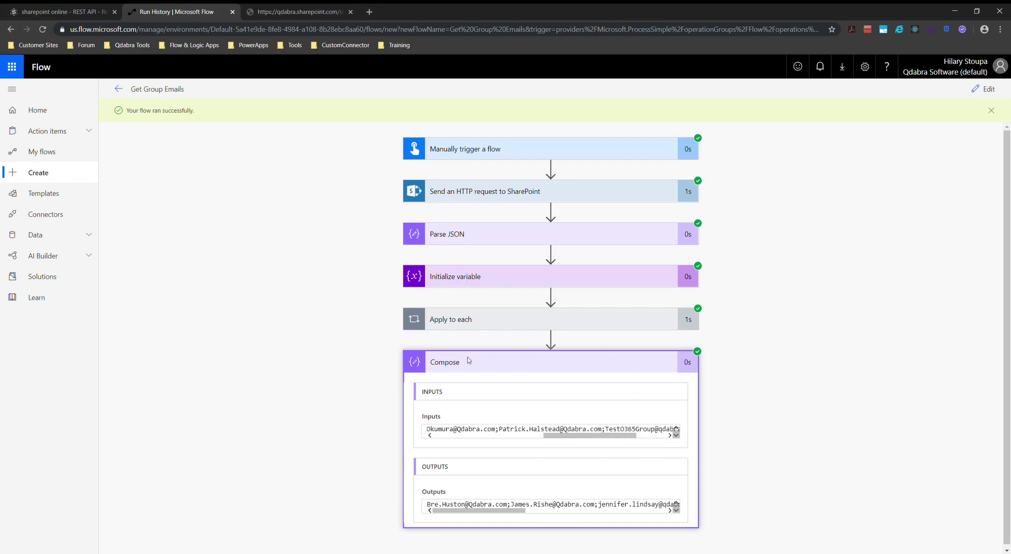
drag(505, 511, 730, 505)
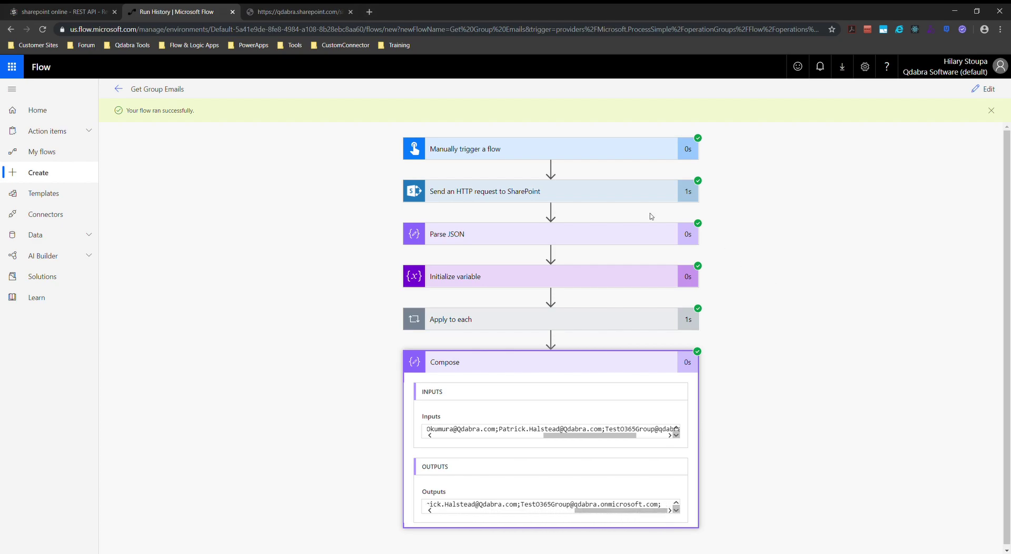